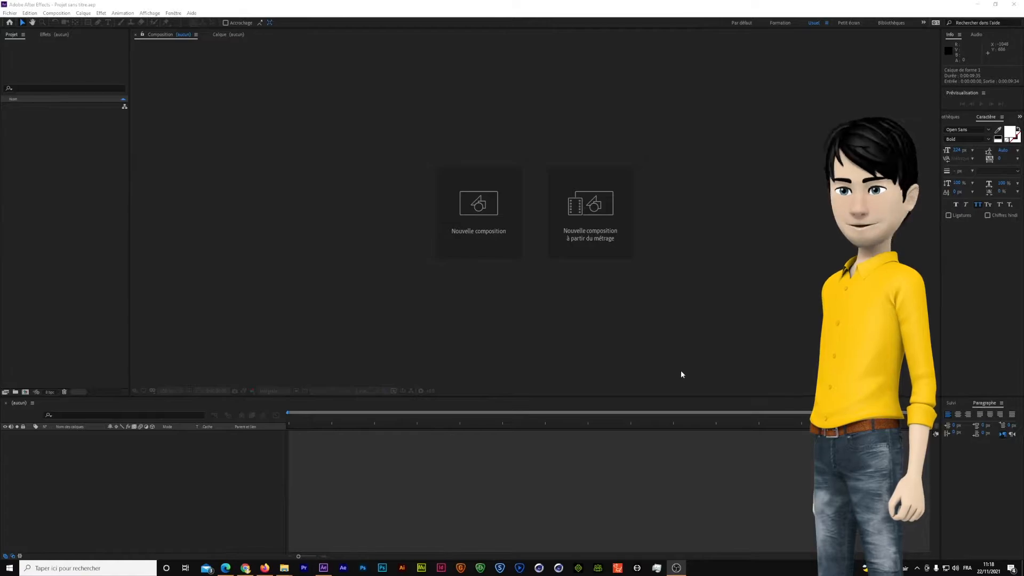
Create a new composition named "Alpha".
left_click(482, 234)
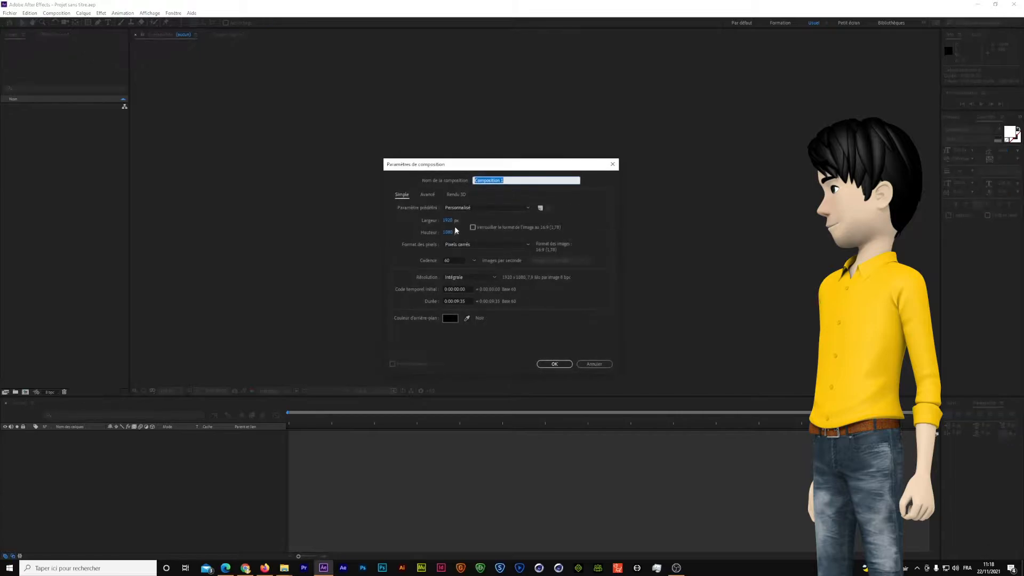
type("Alpha")
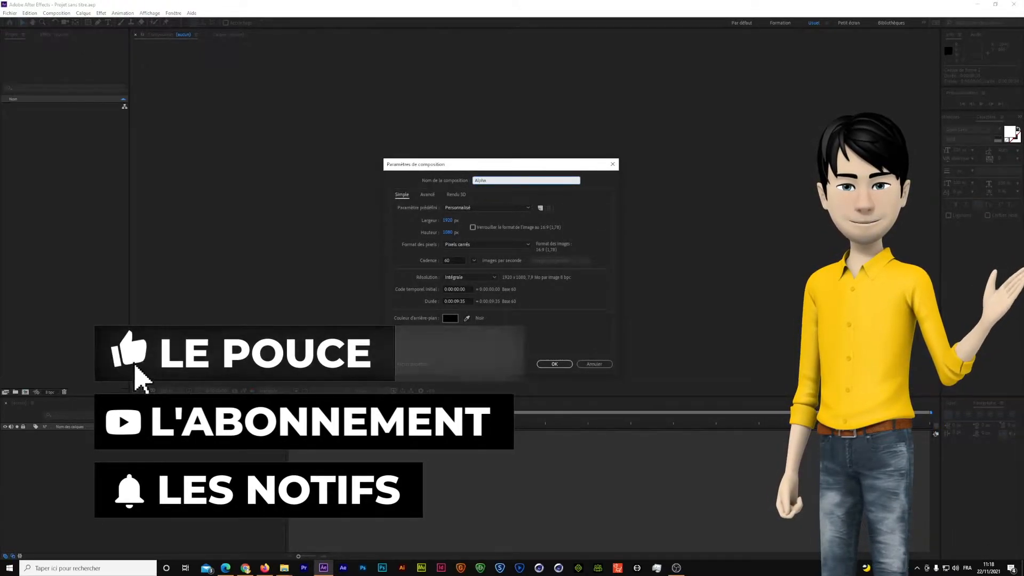
key("Return")
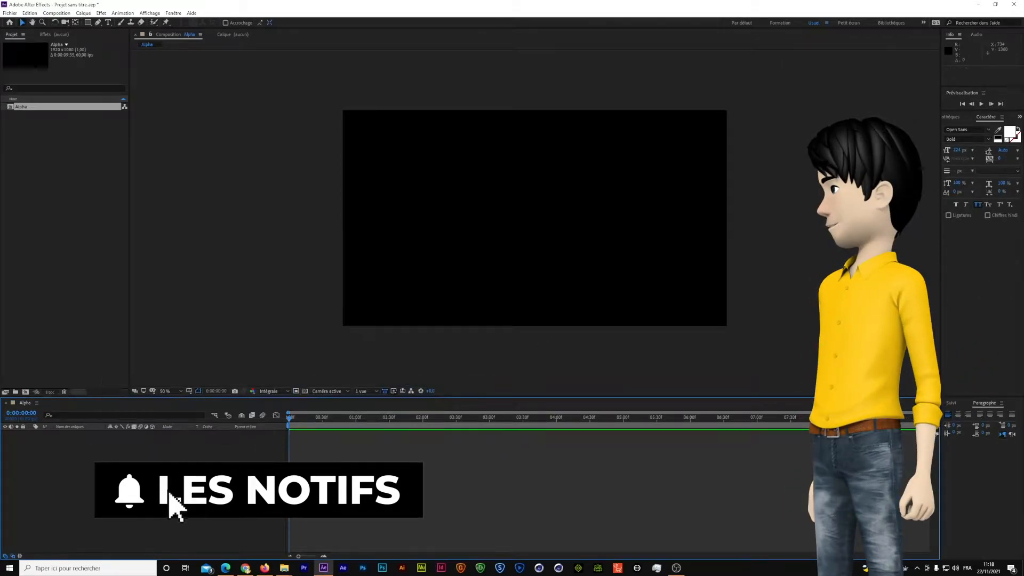
Display the transparency grid in the composition view.
right_click(268, 460)
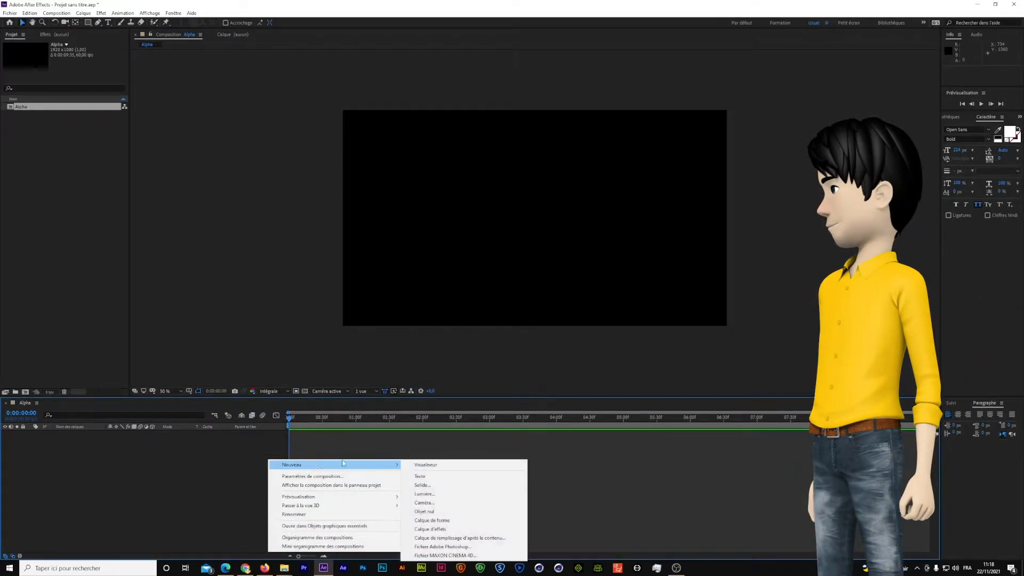
left_click(421, 439)
left_click(305, 390)
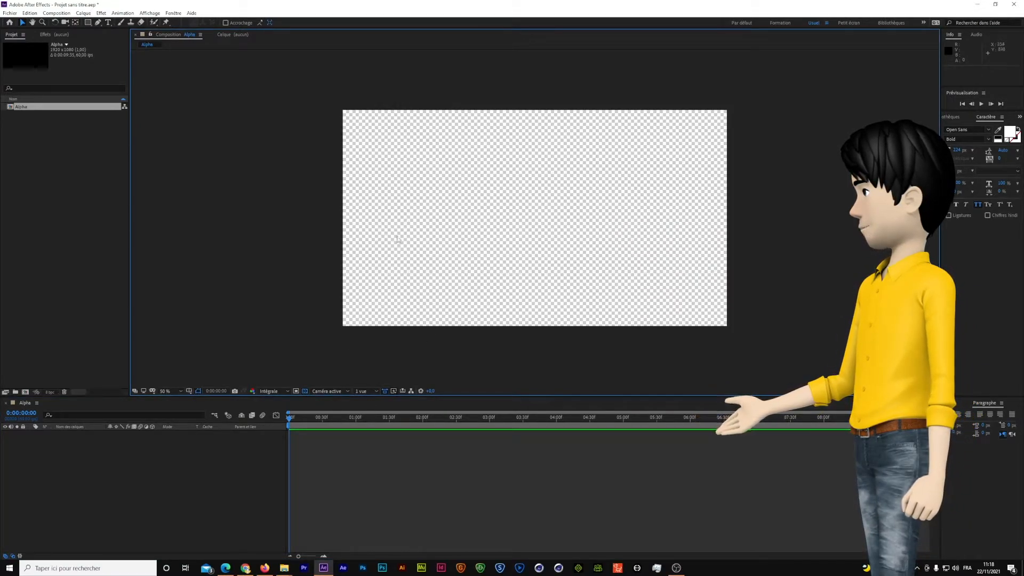
right_click(244, 459)
left_click(457, 461)
Add a text box across the middle of the frame containing INTÉRIEUR, with the transparency grid switched off.
left_click(107, 23)
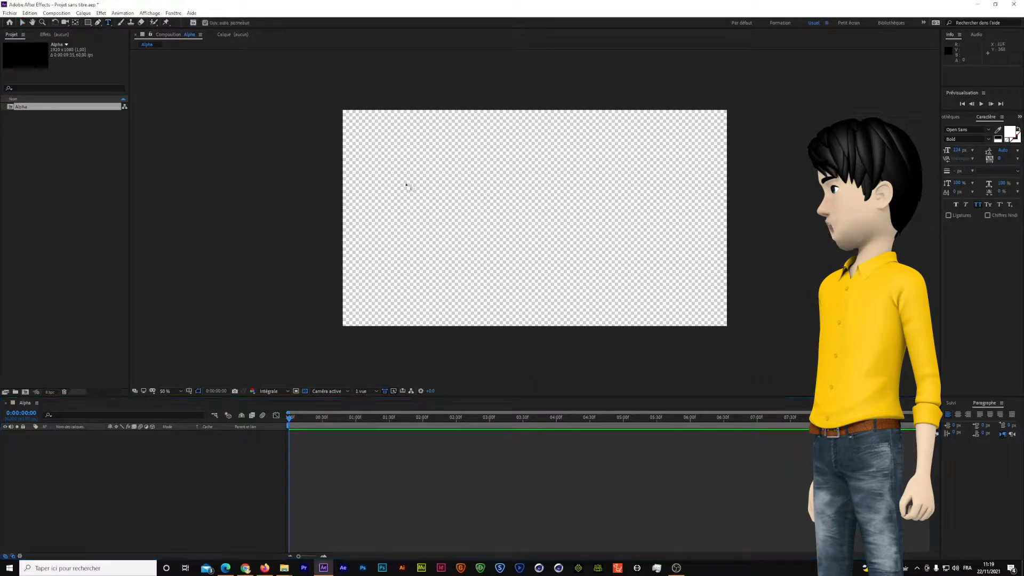
left_click_drag(435, 172, 646, 241)
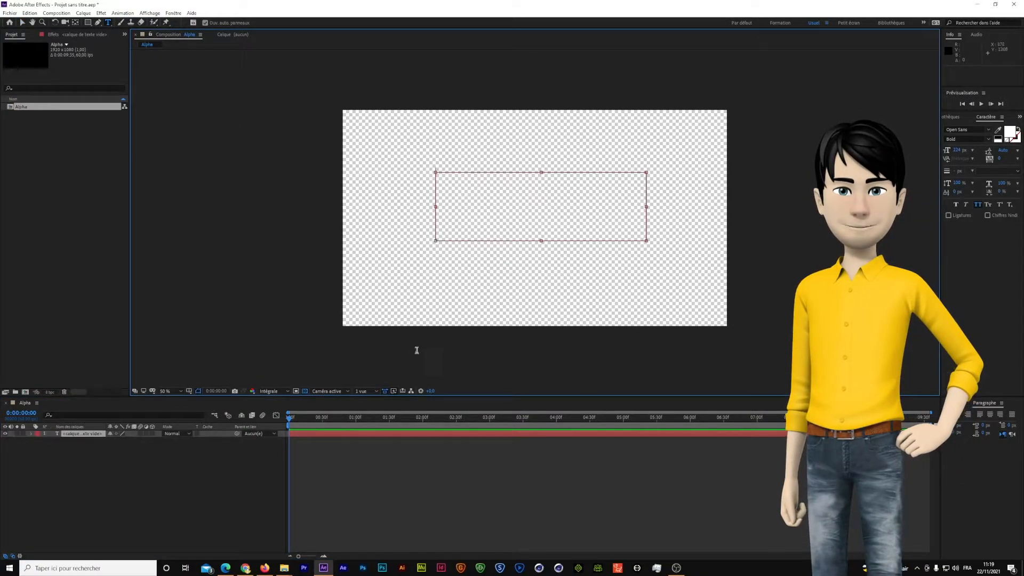
left_click(304, 390)
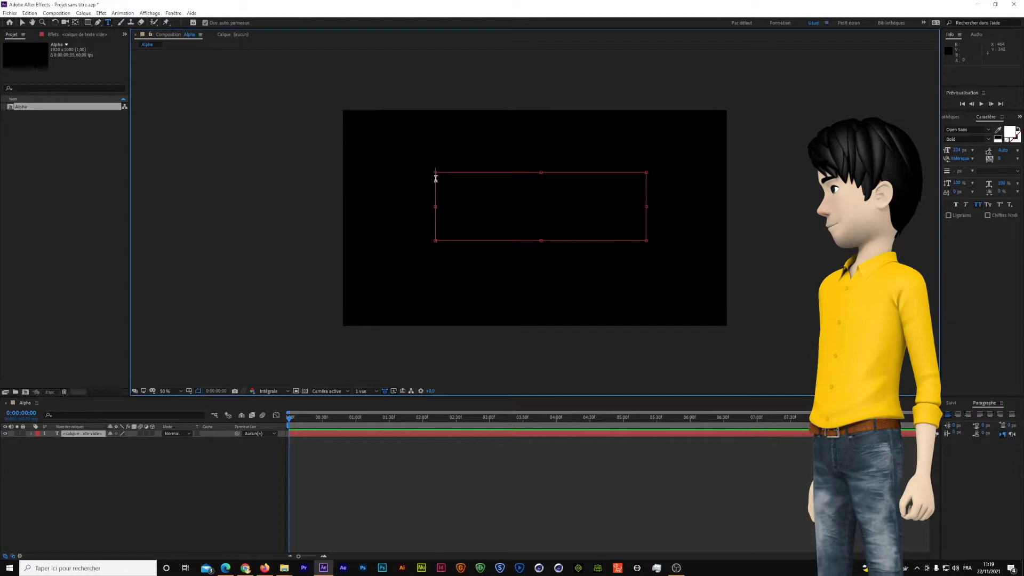
type("INT")
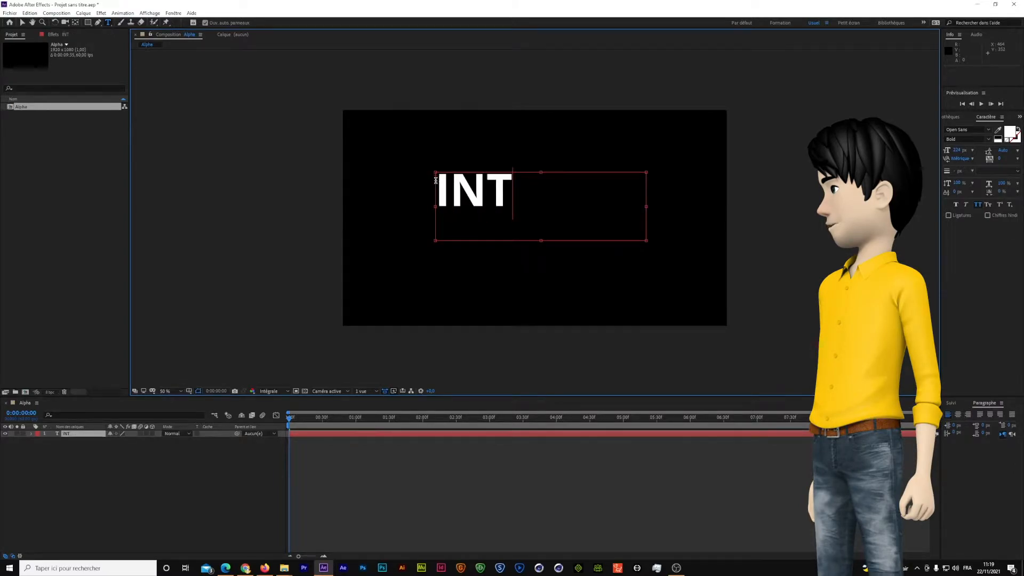
type("érieu")
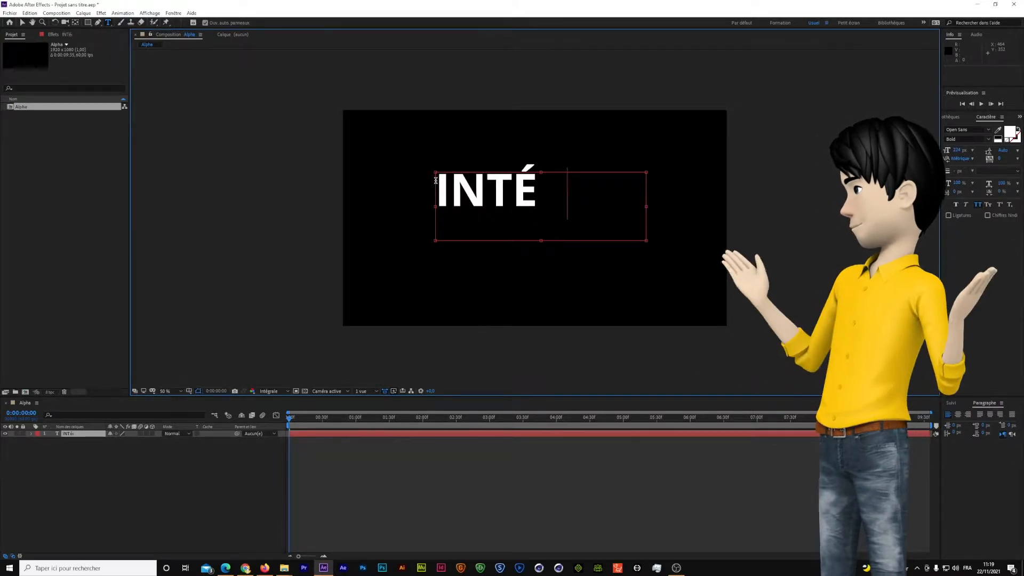
Set the font size of the whole INTÉRIEUR text to 187 px.
right_click(526, 186)
left_click(568, 193)
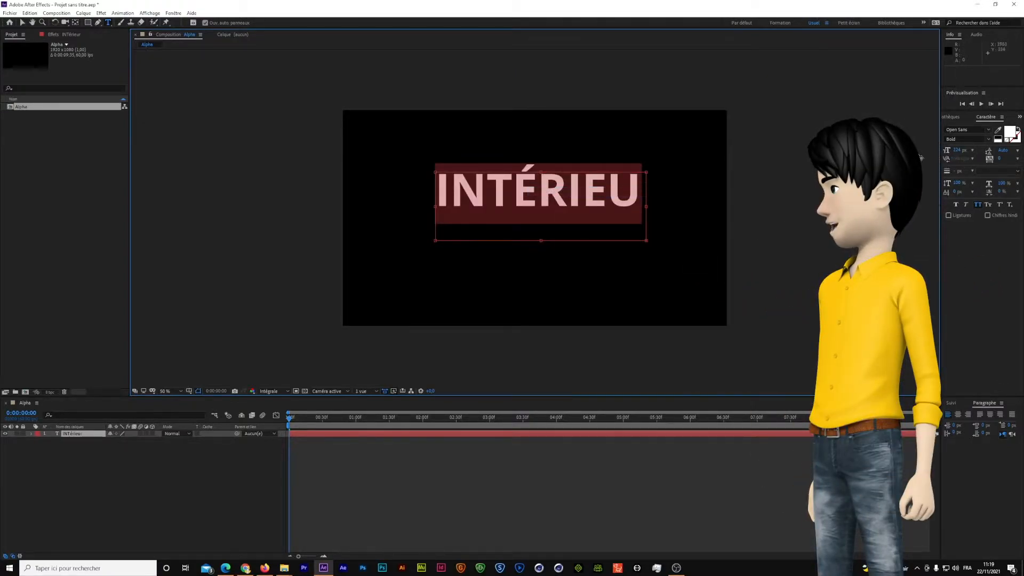
left_click_drag(956, 153, 945, 153)
Move the INTÉRIEUR text down to the centre of the frame, using the title/action safe guides for alignment.
left_click(22, 23)
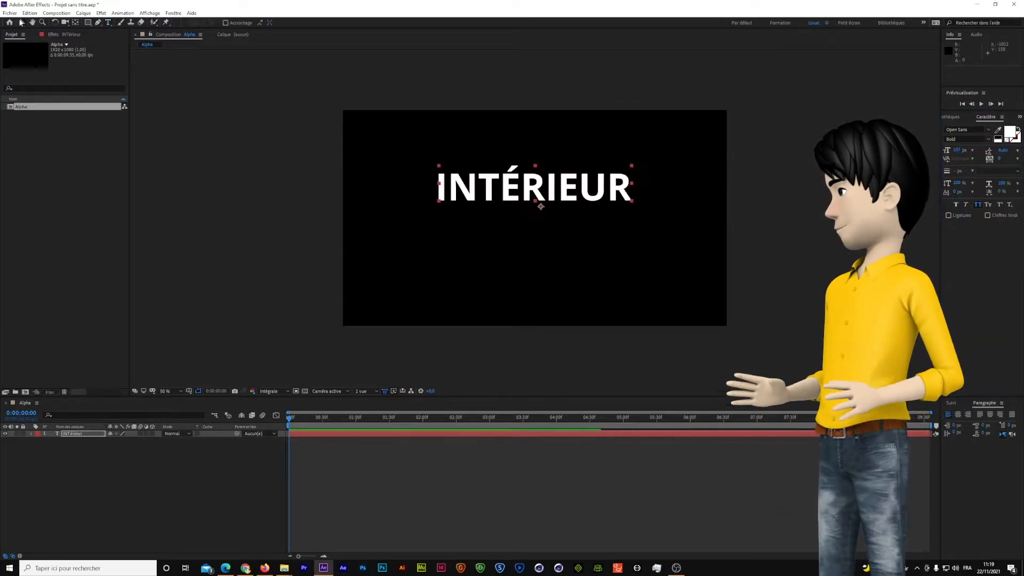
left_click_drag(553, 205, 553, 230)
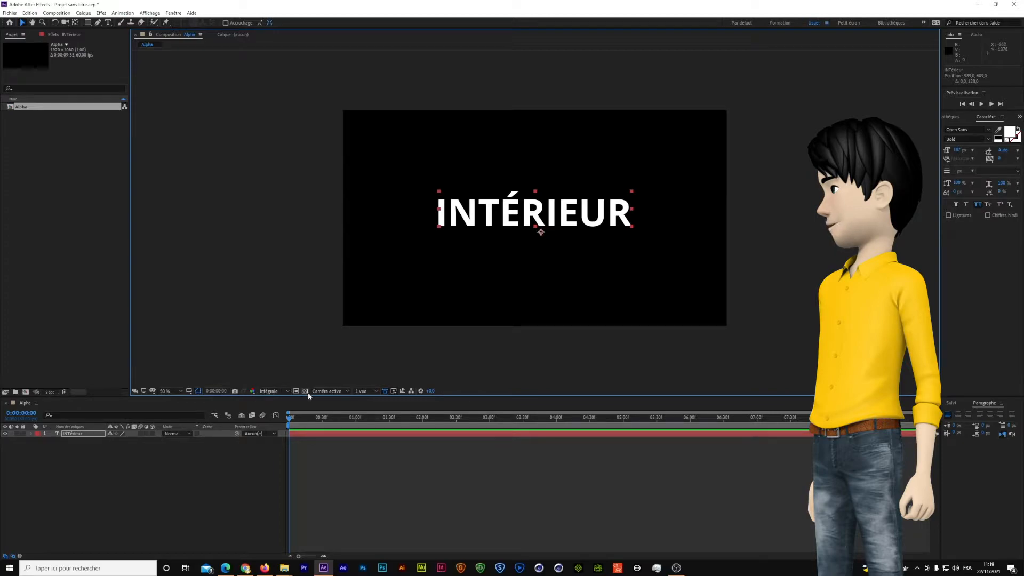
left_click(192, 394)
left_click(196, 401)
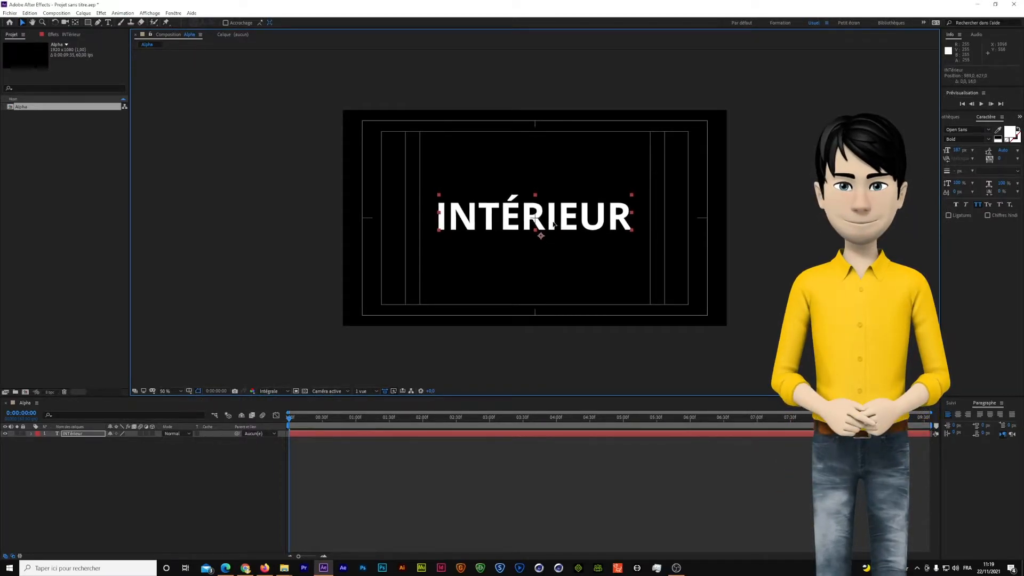
Duplicate the INTÉRIEUR text layer.
left_click(103, 452)
left_click(75, 434)
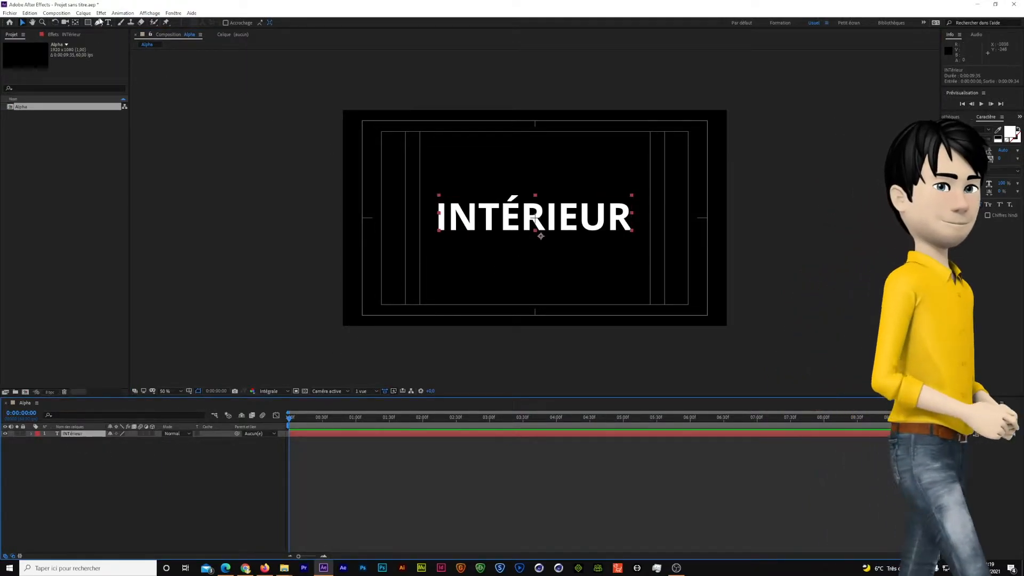
left_click(75, 451)
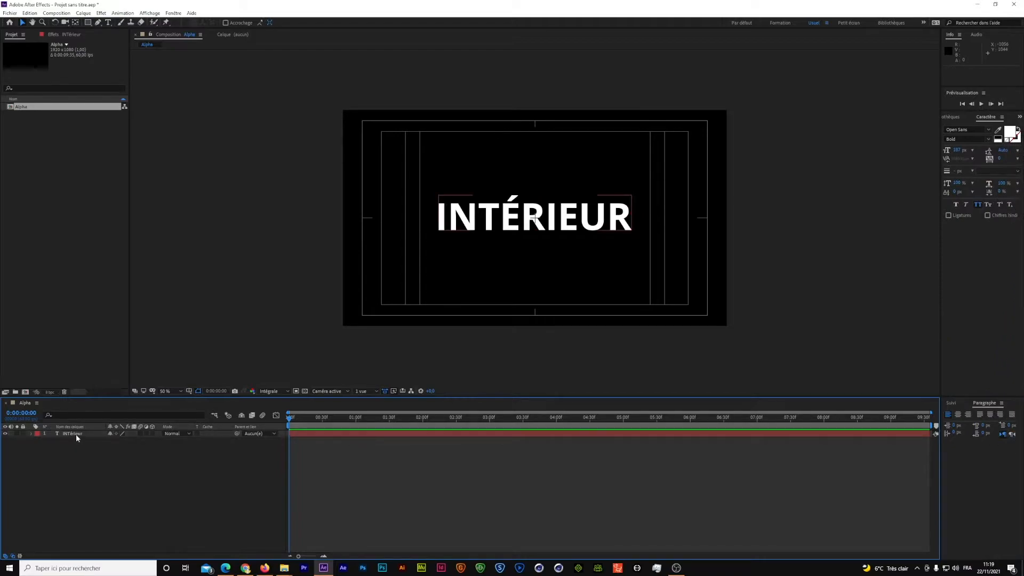
left_click(77, 434)
key("ctrl+d")
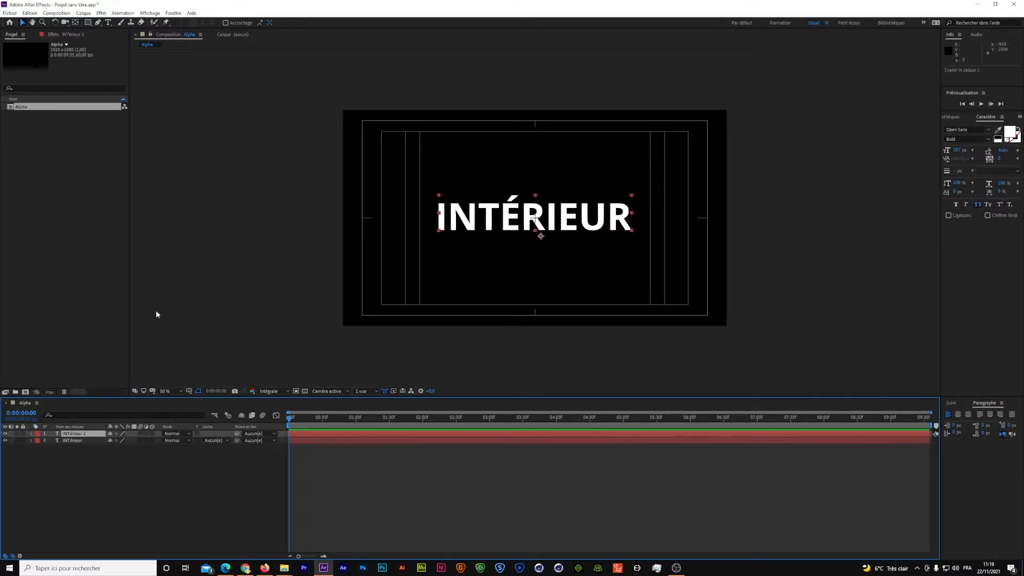
Change the duplicated text to EXTÉRIEUR and place it directly above the INTÉRIEUR text in the frame.
left_click(108, 22)
left_click_drag(479, 208, 405, 213)
type("EX")
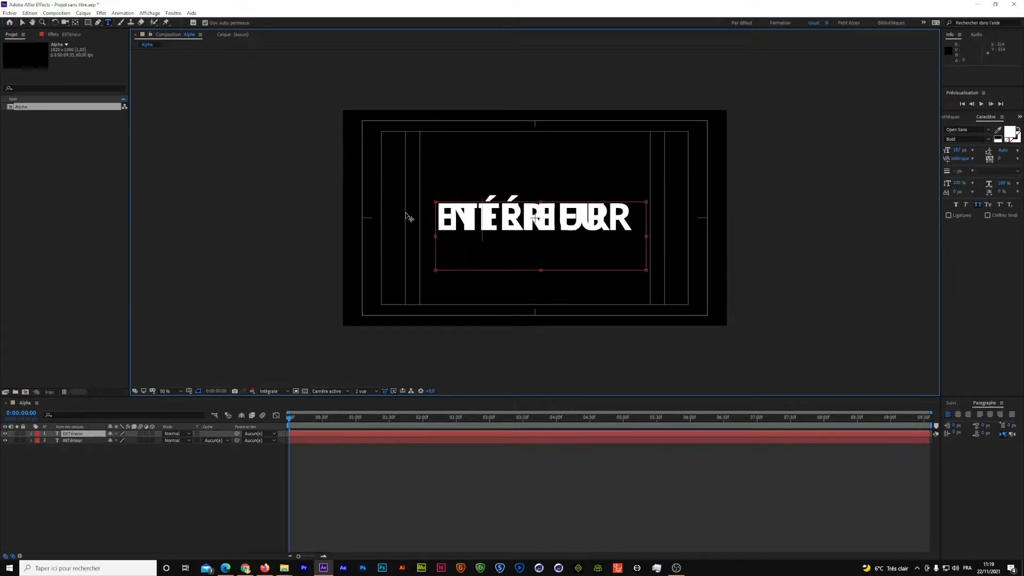
left_click(22, 22)
left_click_drag(533, 222, 542, 170)
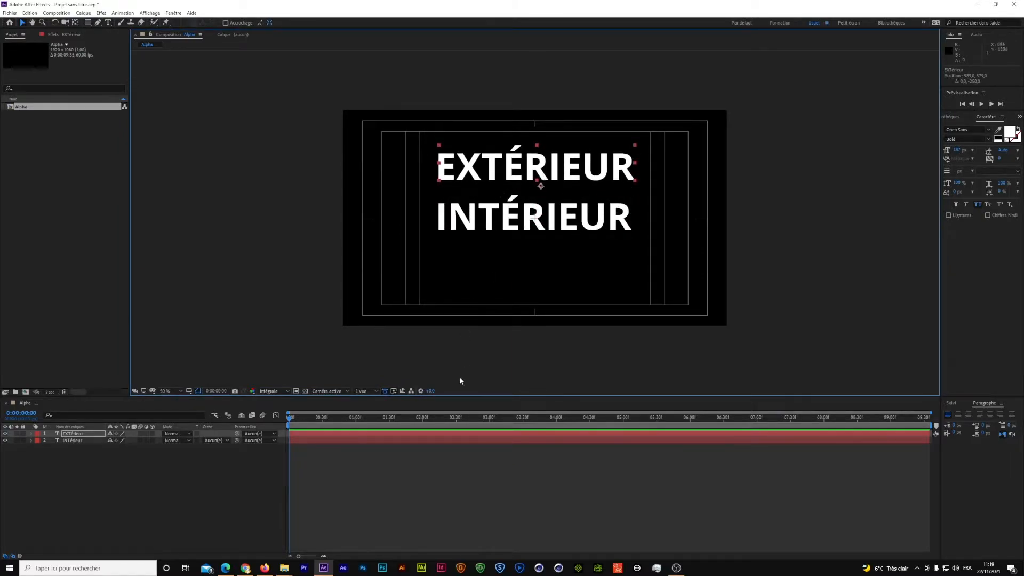
Reorder the EXTÉRIEUR layer below the INTÉRIEUR layer, and toggle its visibility off and back on as a check.
left_click(378, 498)
left_click_drag(73, 433, 83, 456)
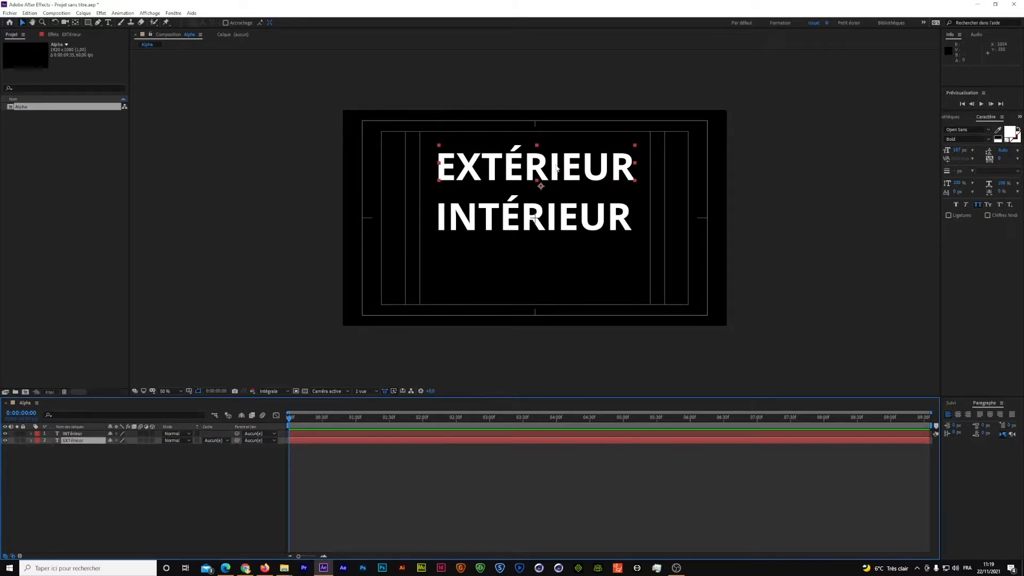
left_click(447, 518)
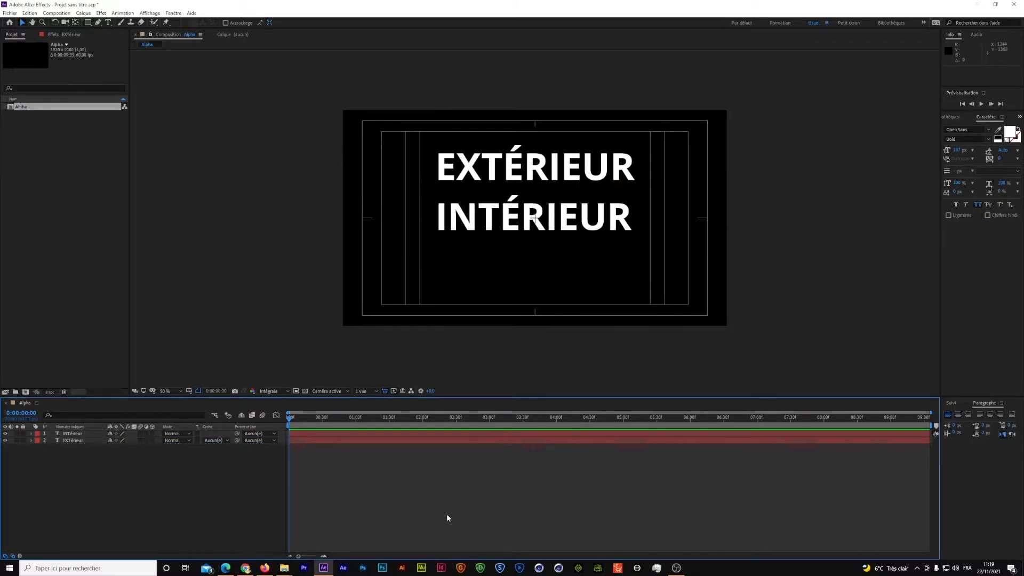
left_click(6, 440)
left_click(5, 440)
Draw a filled rectangle about 1046 × 230 px on a new shape layer, covering the INTÉRIEUR text.
left_click(299, 258)
left_click(89, 23)
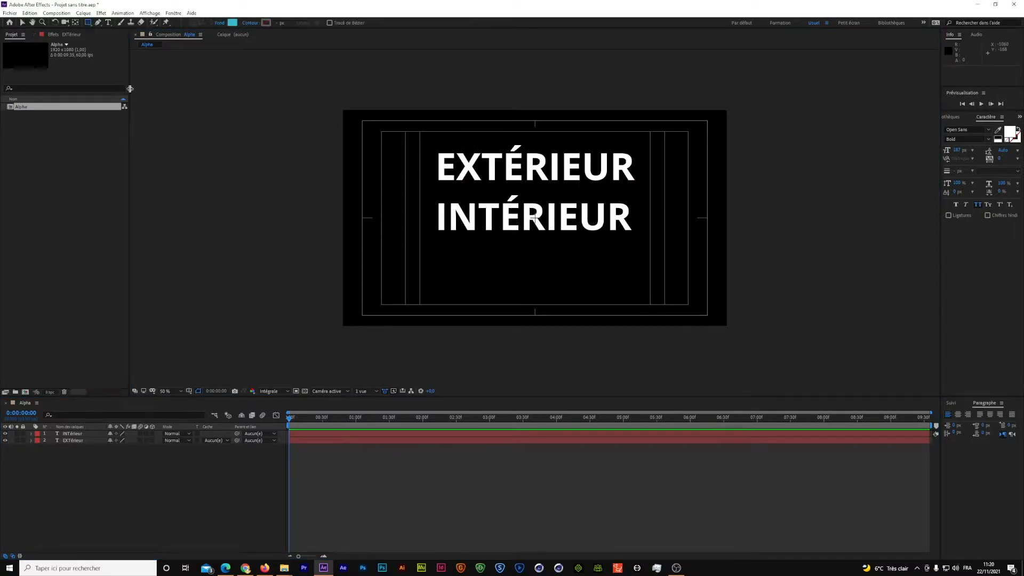
mouse_move(429, 193)
left_mouse_down()
mouse_move(613, 211)
mouse_move(650, 245)
mouse_move(642, 240)
left_mouse_up()
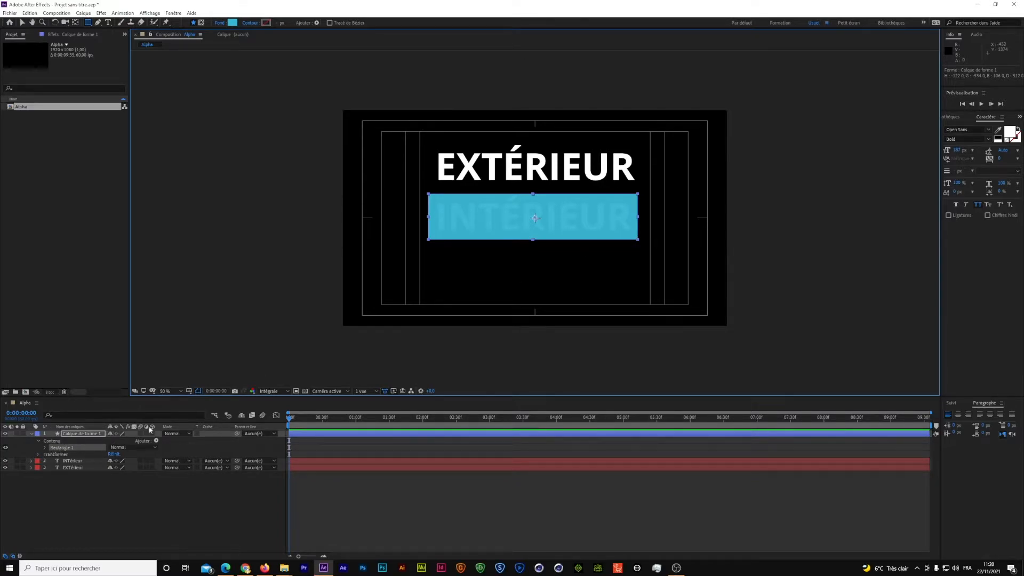
Set the rectangle's fill opacity to 100 %.
left_click(235, 23)
left_click(575, 169)
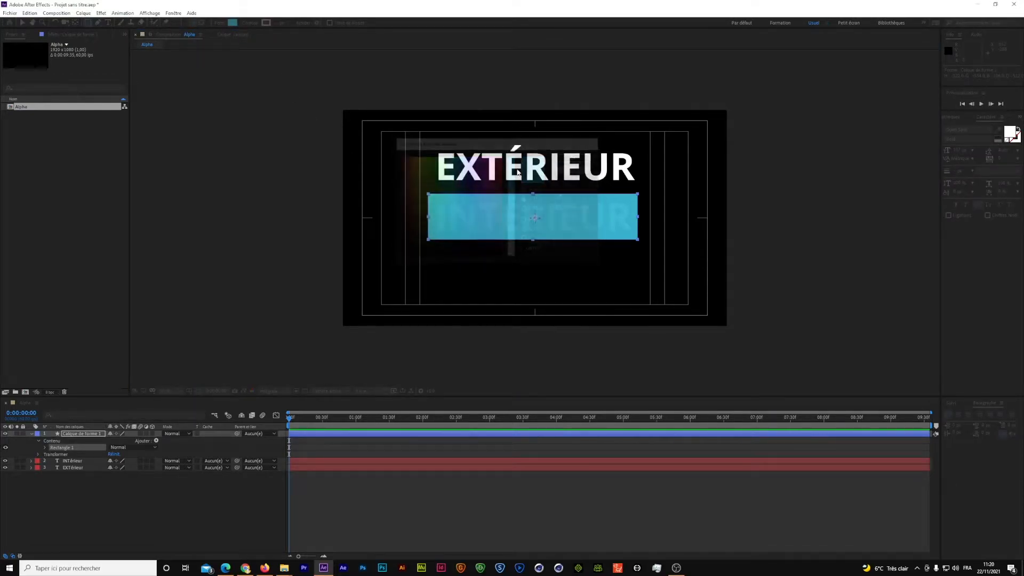
left_click(220, 23)
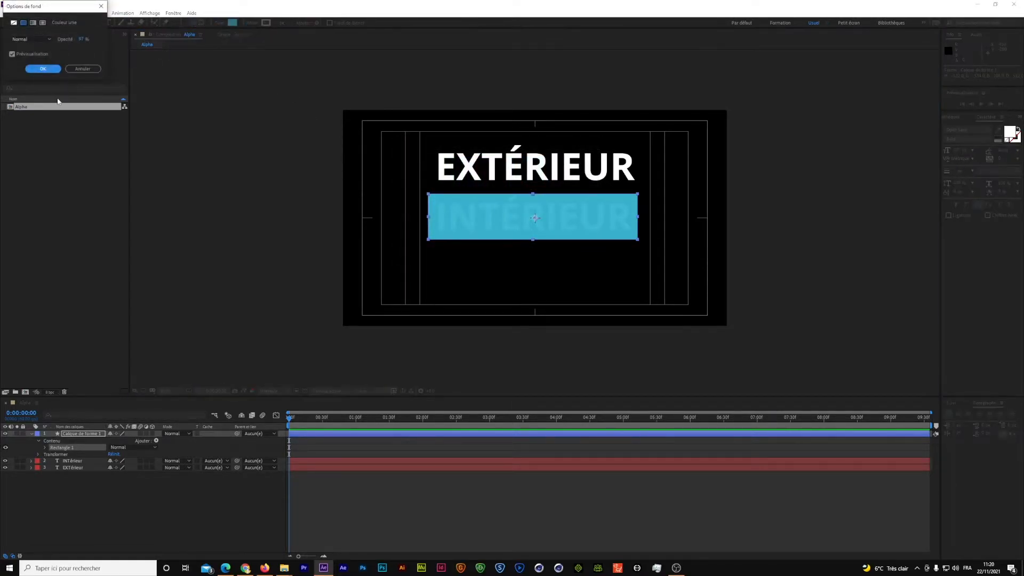
left_click_drag(84, 38, 132, 36)
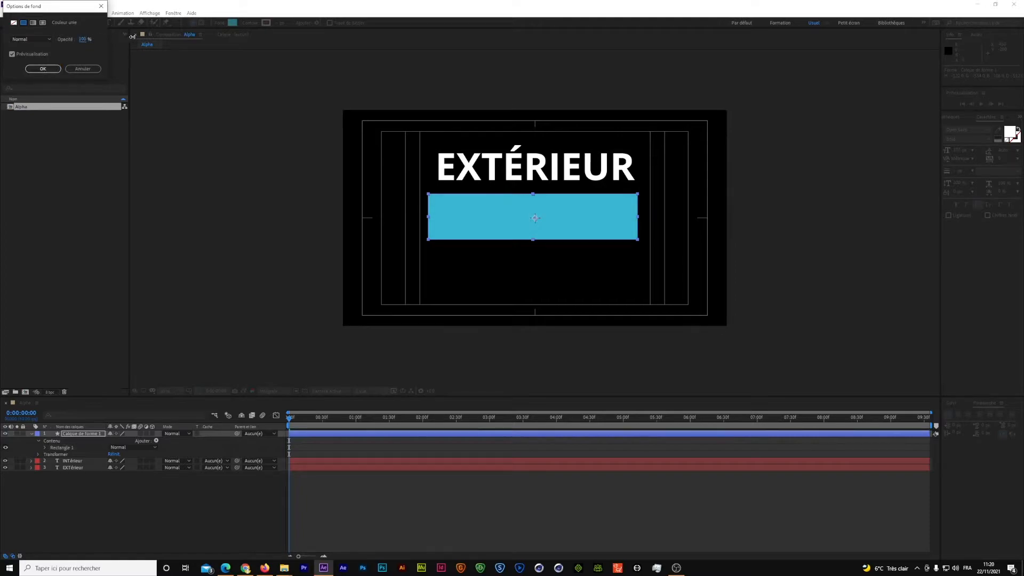
left_click(43, 68)
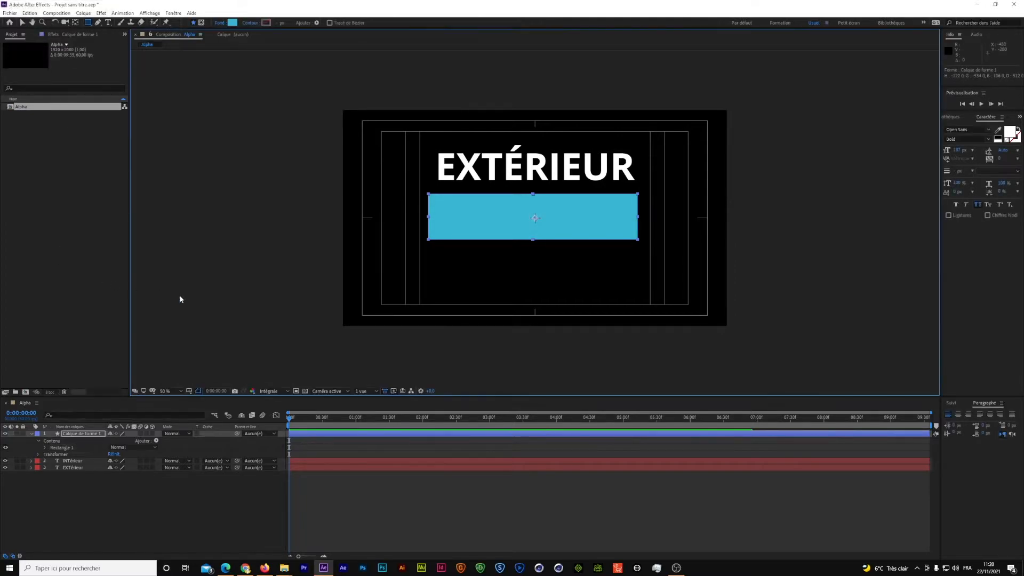
Set the rectangle shape layer's blending mode to Modèle alpha, keeping it above both text layers.
left_click(31, 434)
left_click(78, 441)
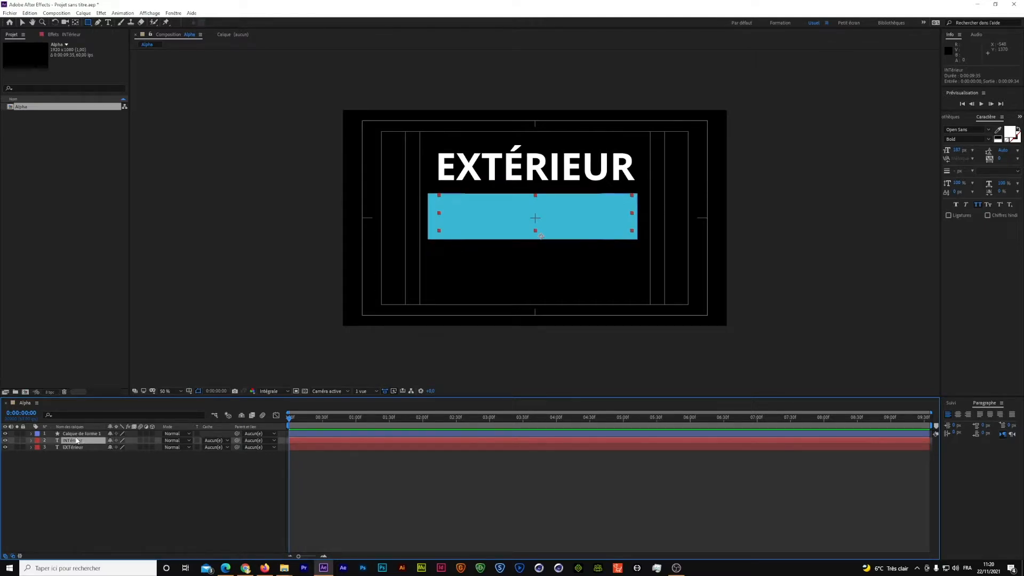
left_click(79, 434)
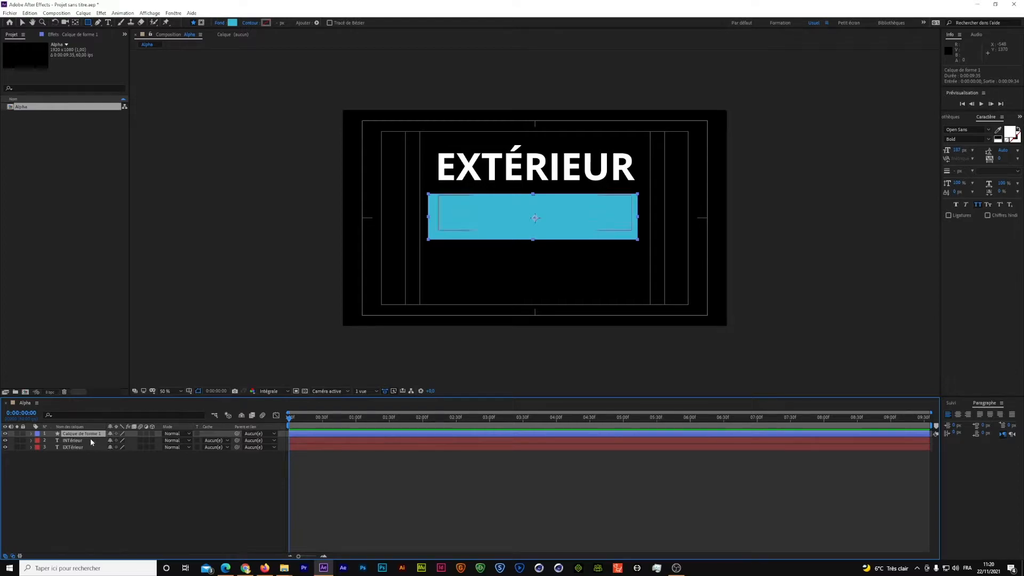
left_click(88, 440)
left_click(98, 461)
left_click(81, 433)
left_click(174, 434)
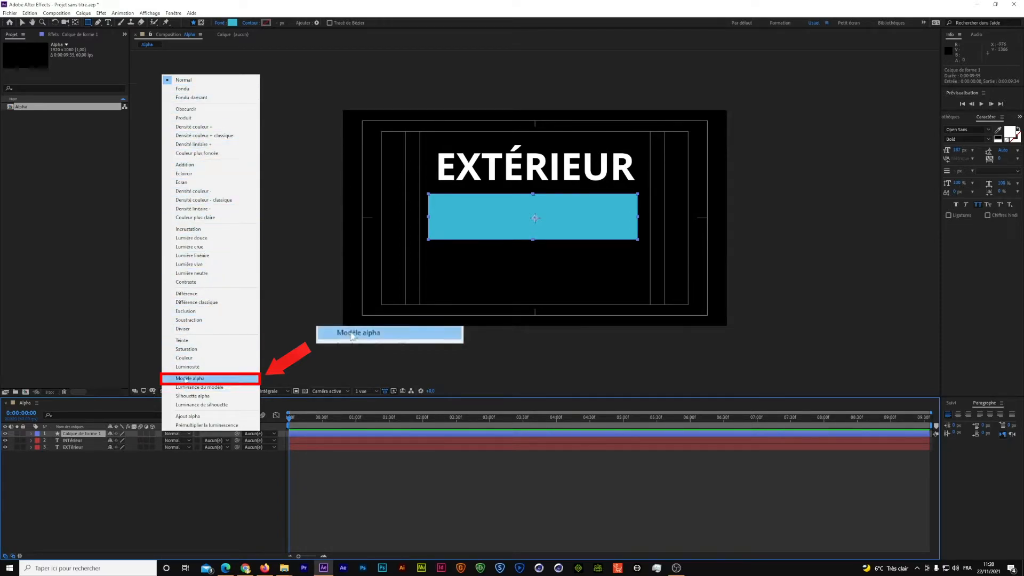
left_click(188, 378)
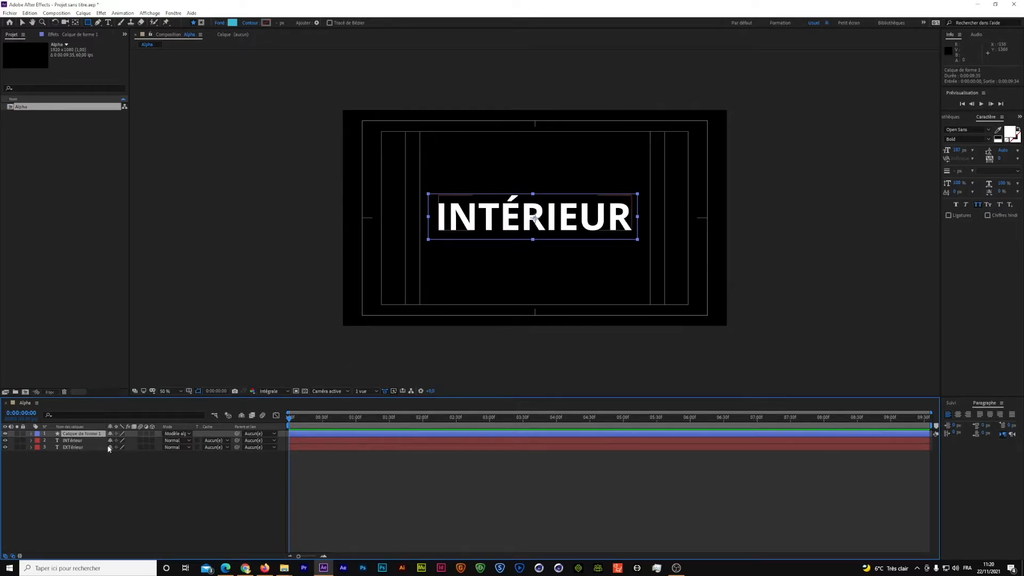
Try moving the INTÉRIEUR and EXTÉRIEUR text layers together behind the rectangle matte, and undo the move.
left_click(80, 447)
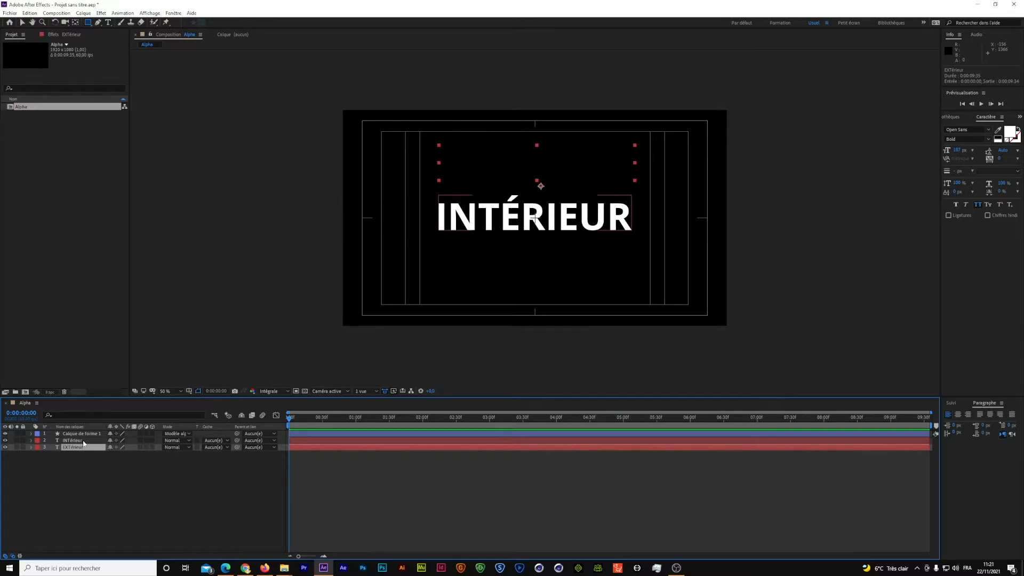
left_click(75, 441, "ctrl")
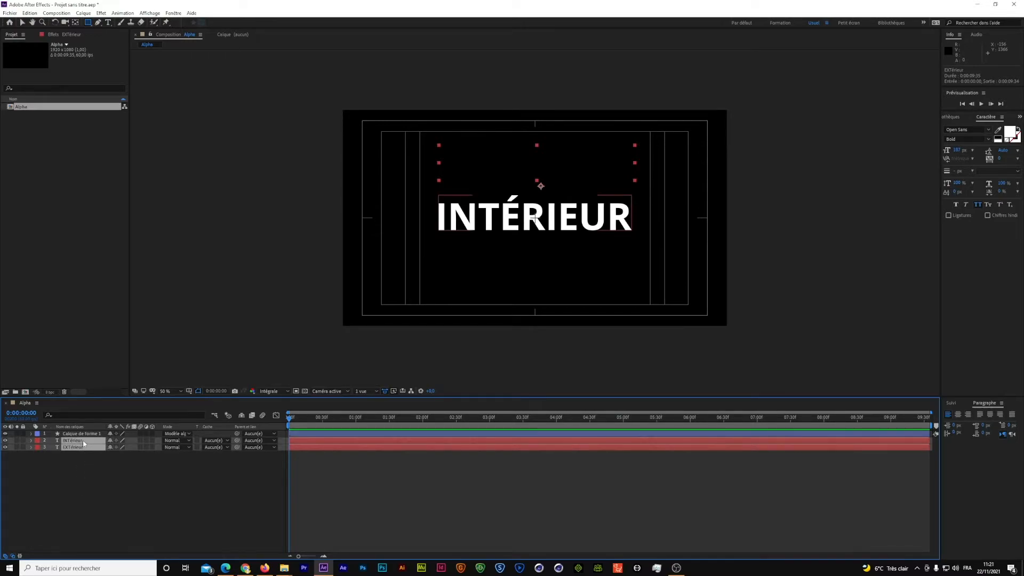
left_click(22, 22)
left_click_drag(539, 234, 552, 215)
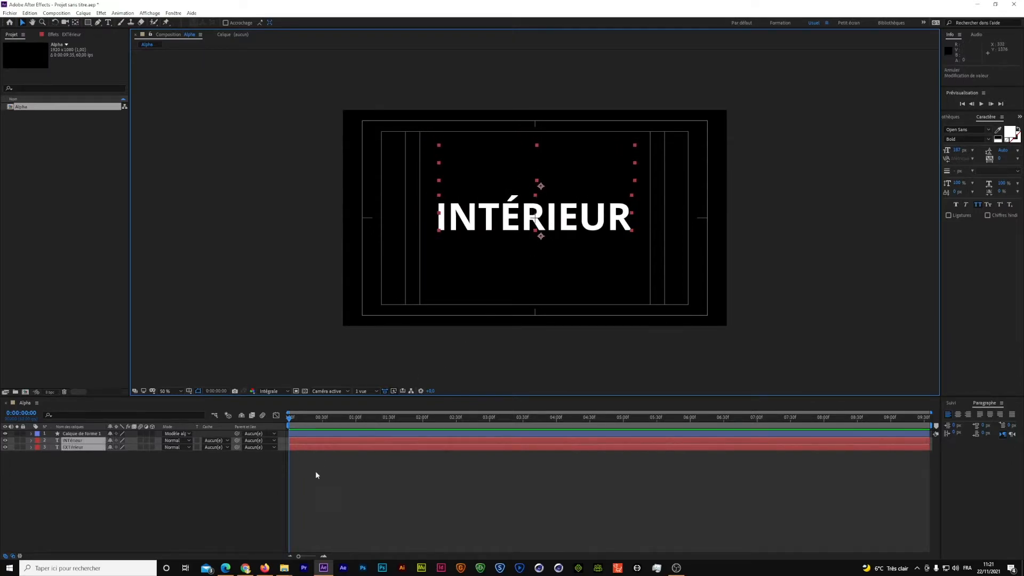
Set the blue rectangle shape layer's blending mode back to Normal.
left_click(217, 489)
left_click(81, 434)
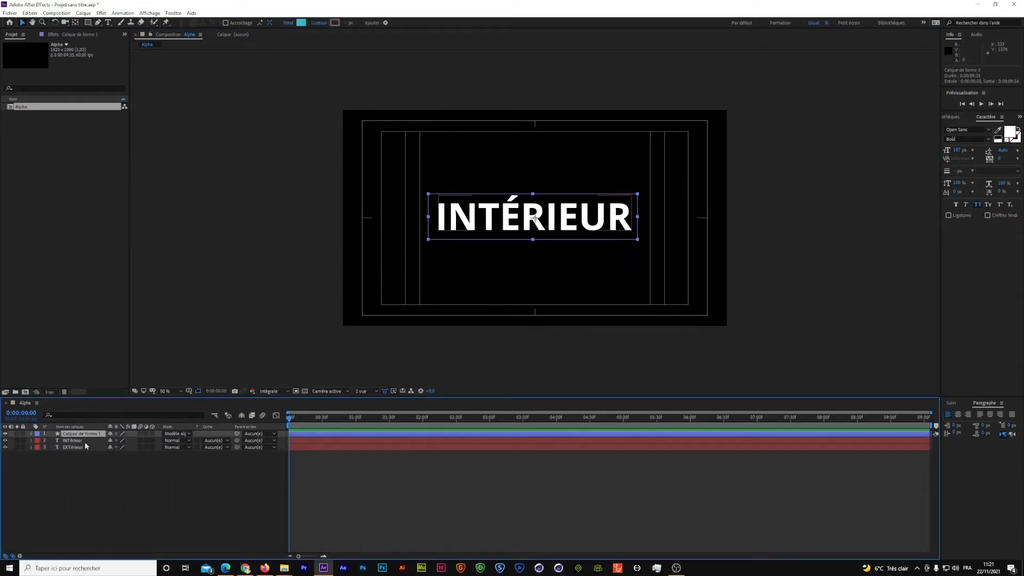
left_click(192, 434)
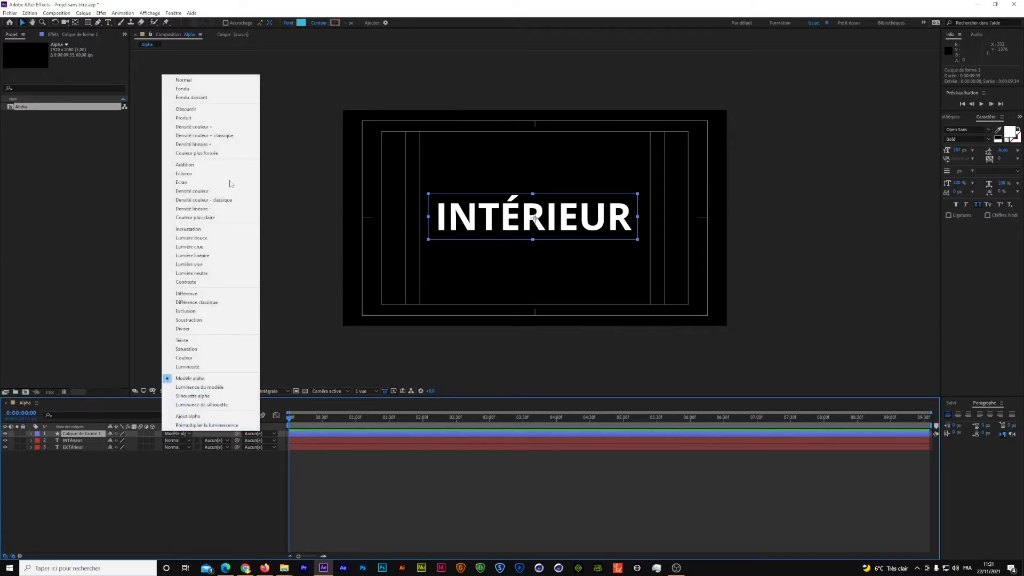
left_click(209, 81)
left_click(130, 453)
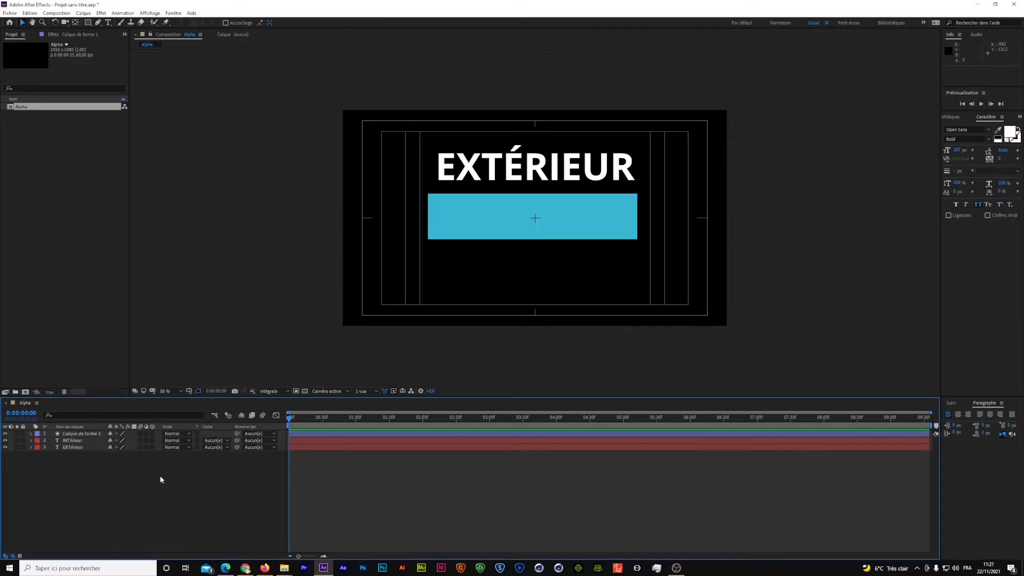
Hide the EXTÉRIEUR text layer and delete it from the composition, keeping the rectangle and INTÉRIEUR layers.
left_click(72, 448)
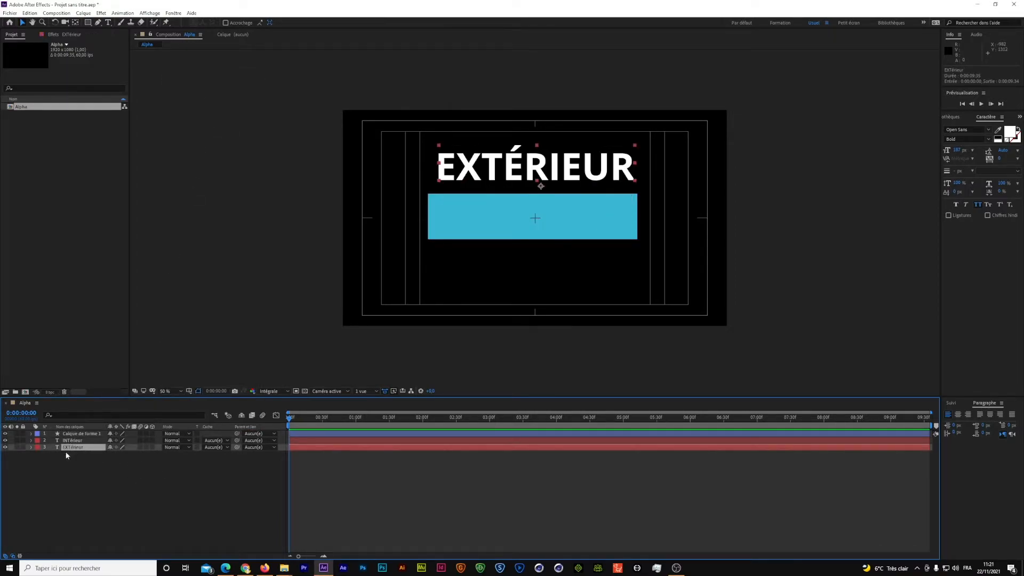
left_click(6, 448)
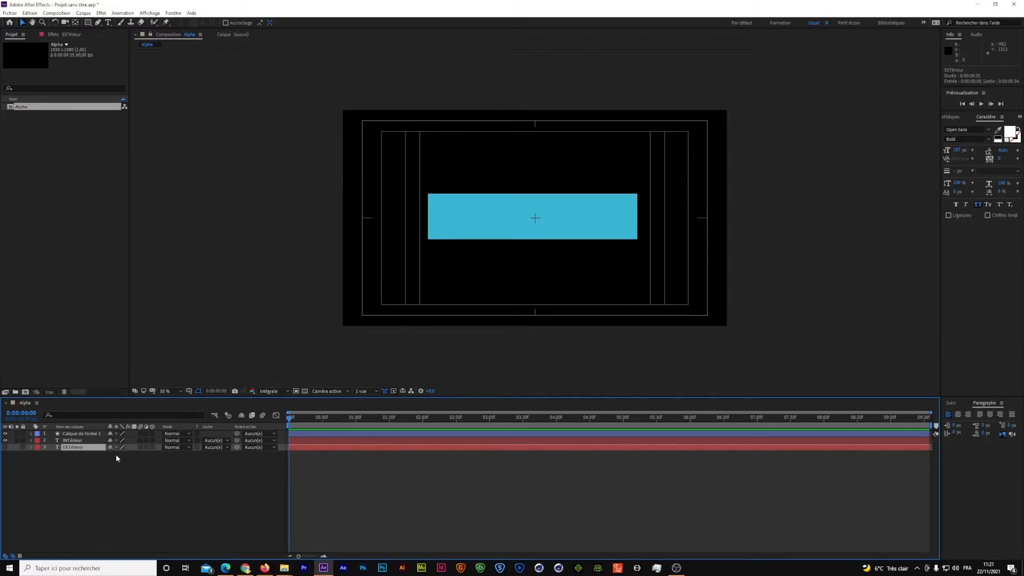
left_click(83, 441)
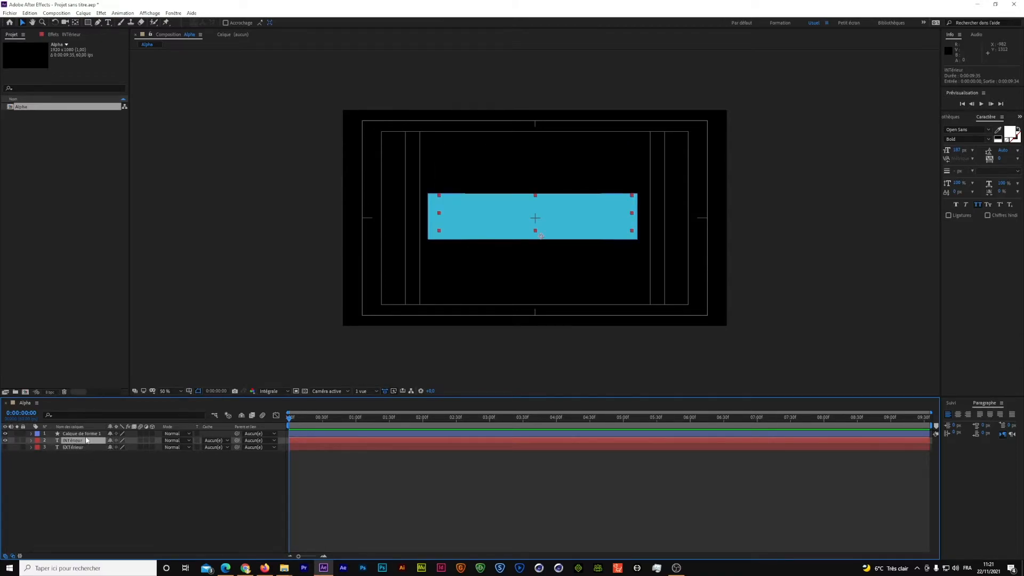
left_click(4, 434)
left_click(5, 438)
left_click(69, 449)
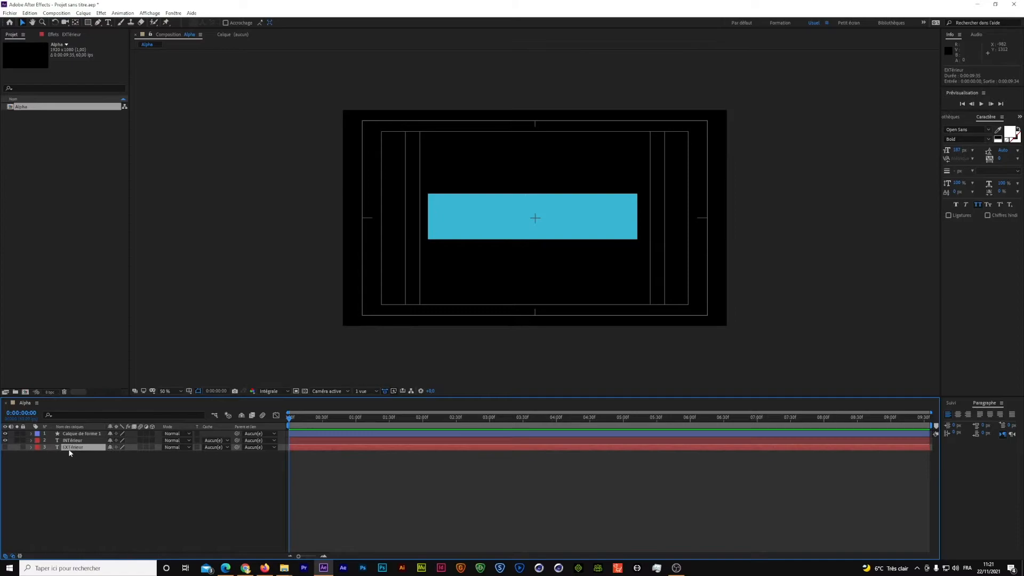
key("Delete")
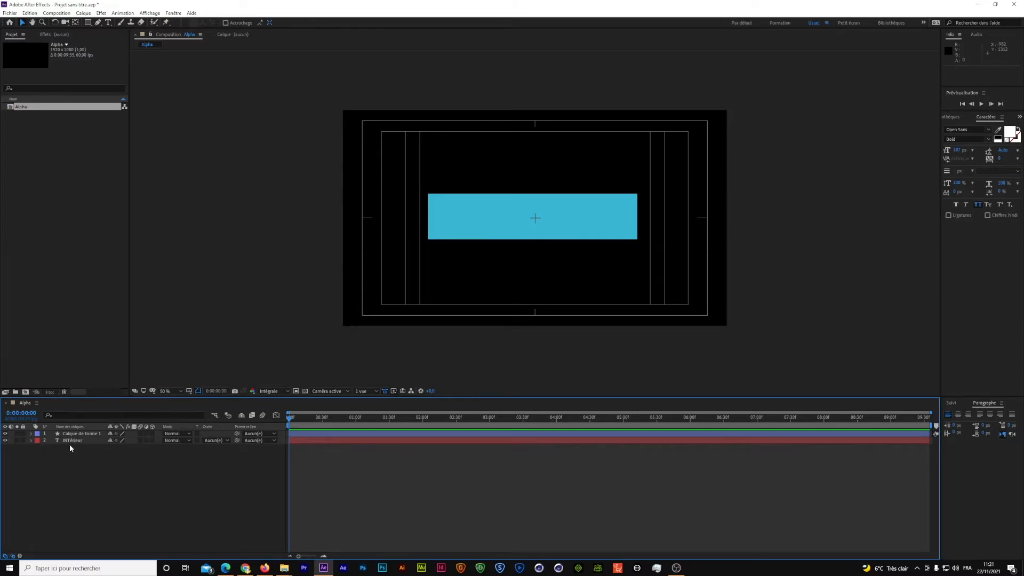
Set the INTÉRIEUR text layer's track matte to Alpha Calque de forme 1.
left_click(70, 442)
left_click(68, 463)
left_click(73, 434)
left_click(73, 440)
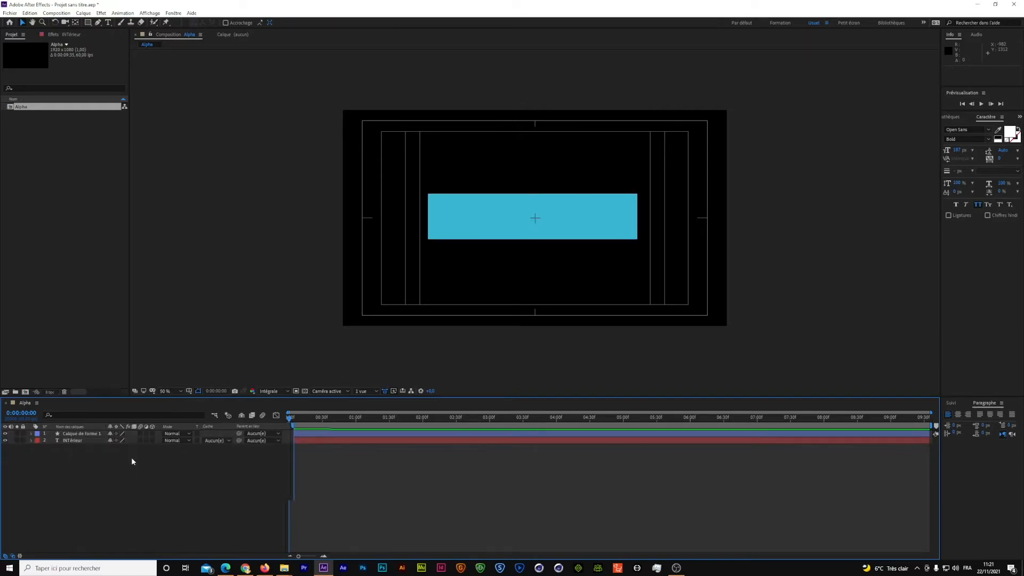
left_click(214, 440)
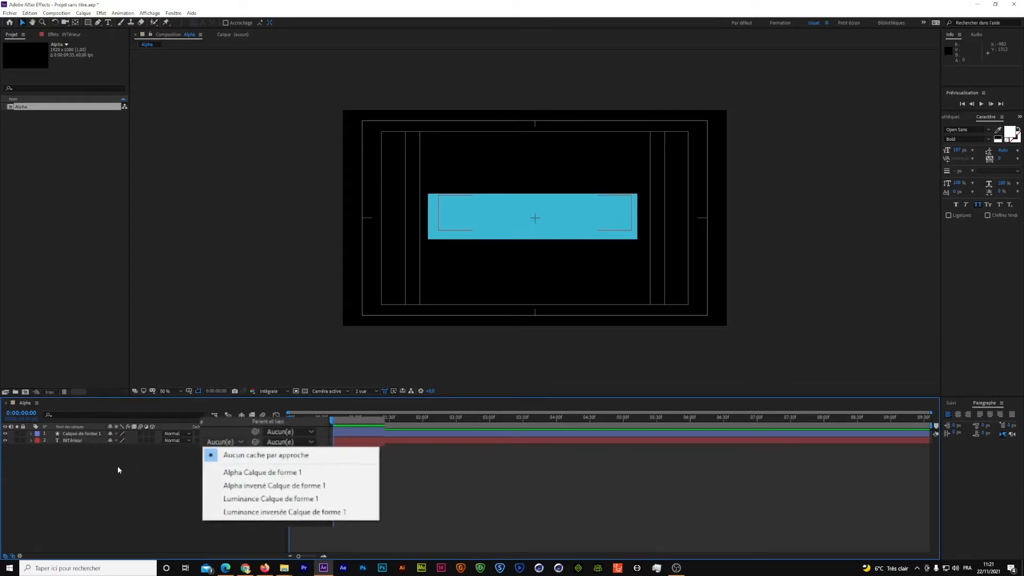
left_click(73, 441)
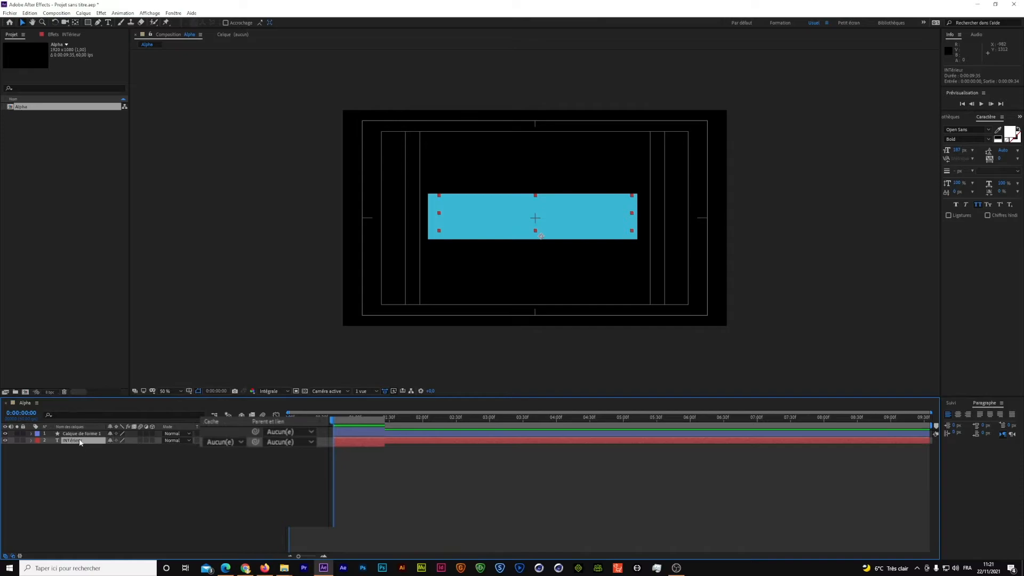
left_click(240, 441)
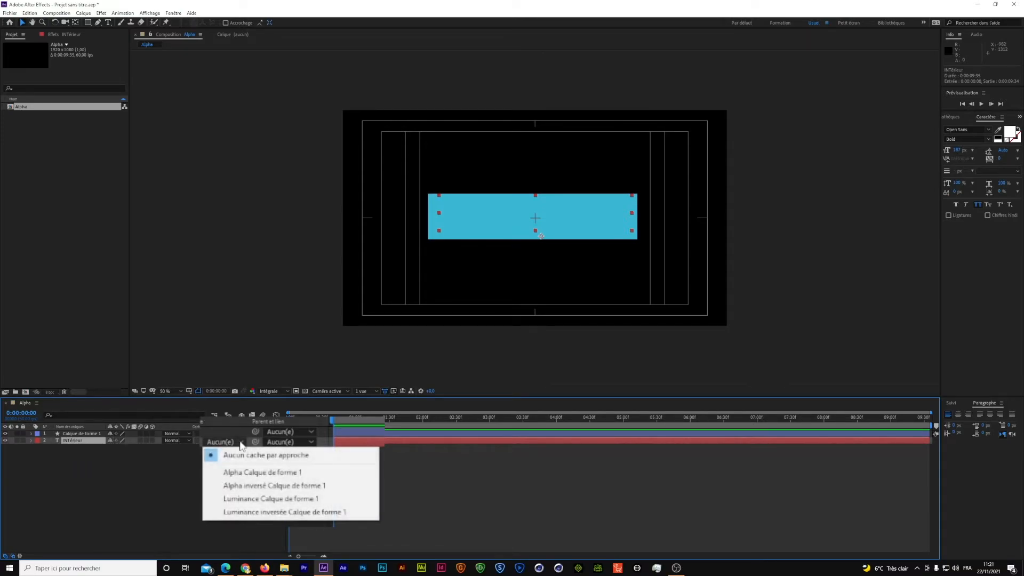
left_click(251, 473)
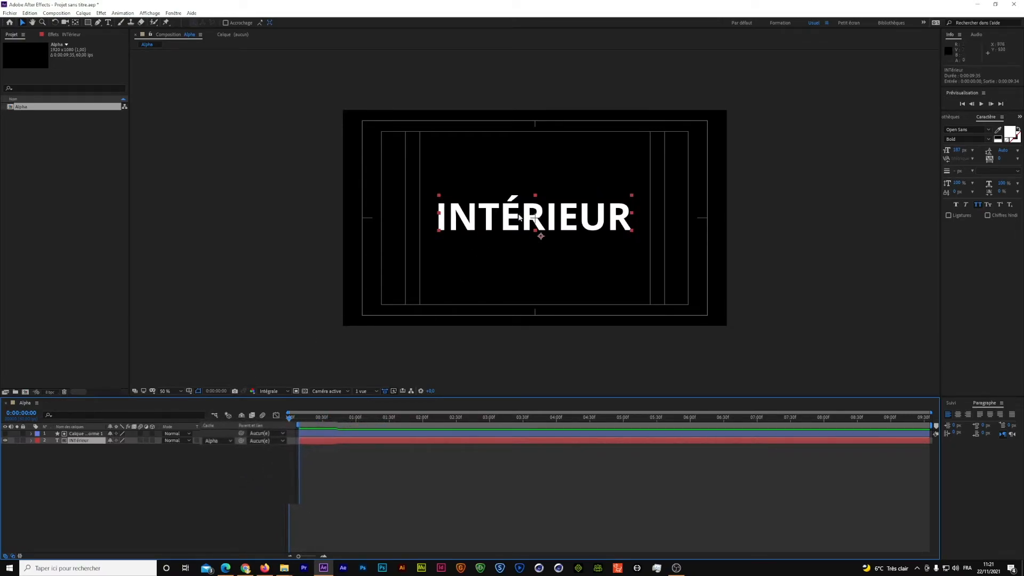
Shift the INTÉRIEUR text slightly within the rectangle matte to test the masking, and select the shape layer acting as matte.
mouse_move(472, 226)
left_mouse_down()
mouse_move(477, 172)
mouse_move(476, 223)
left_mouse_up()
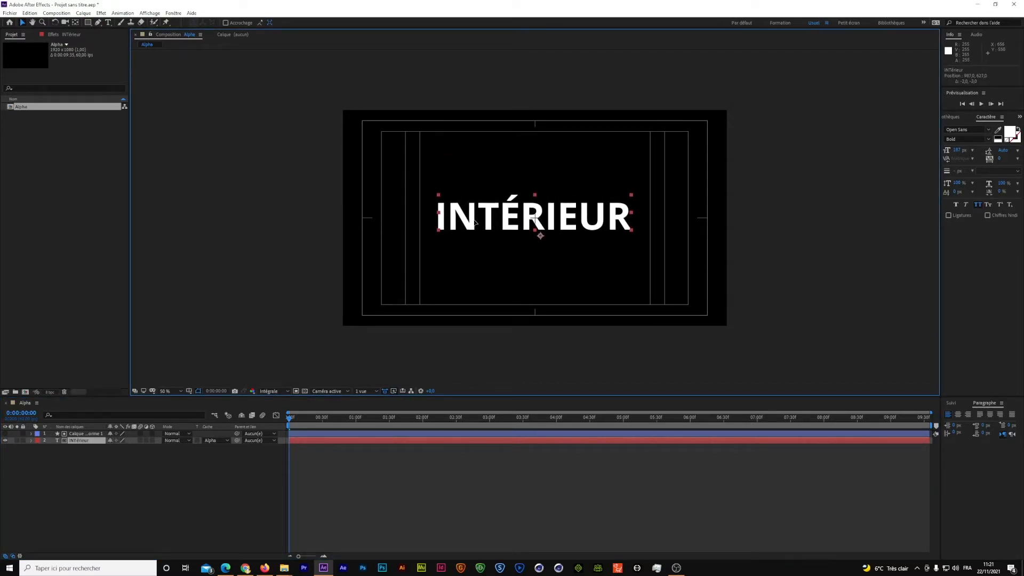
left_click(90, 435)
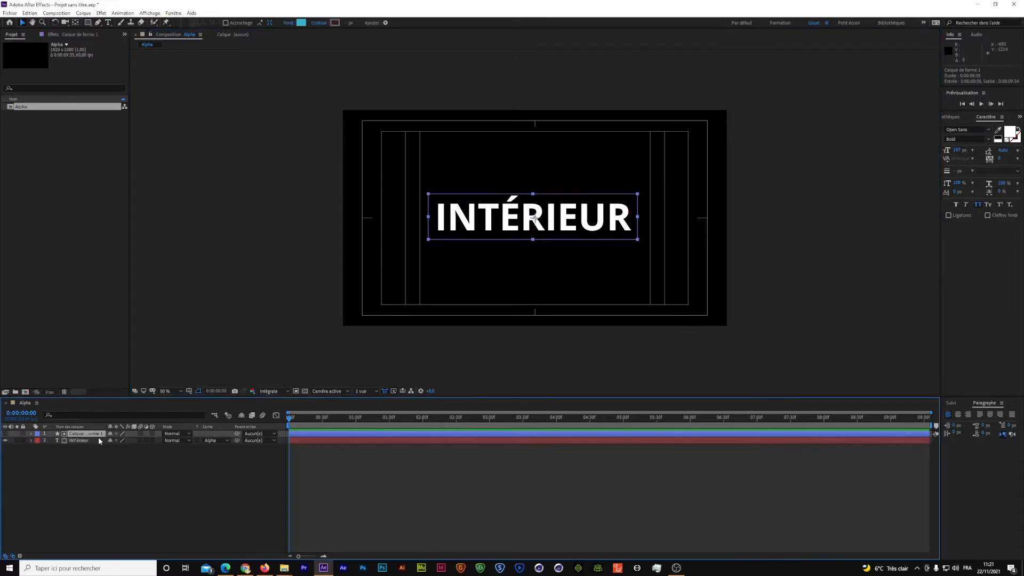
left_click(80, 448)
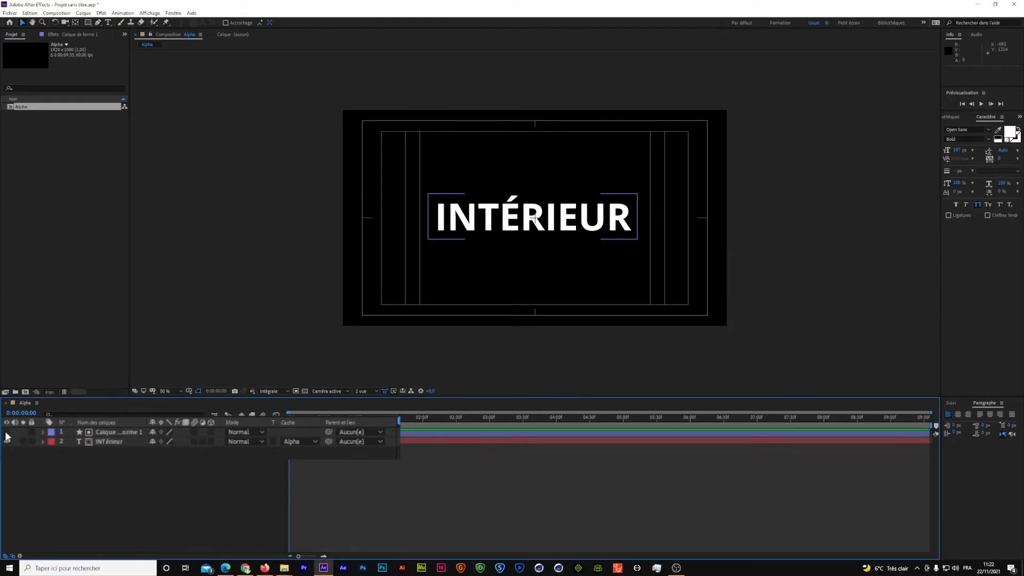
Test the Alpha inversé Calque de forme 1 matte by moving the INTÉRIEUR text, undo the move and restore the Alpha matte.
left_click(225, 440)
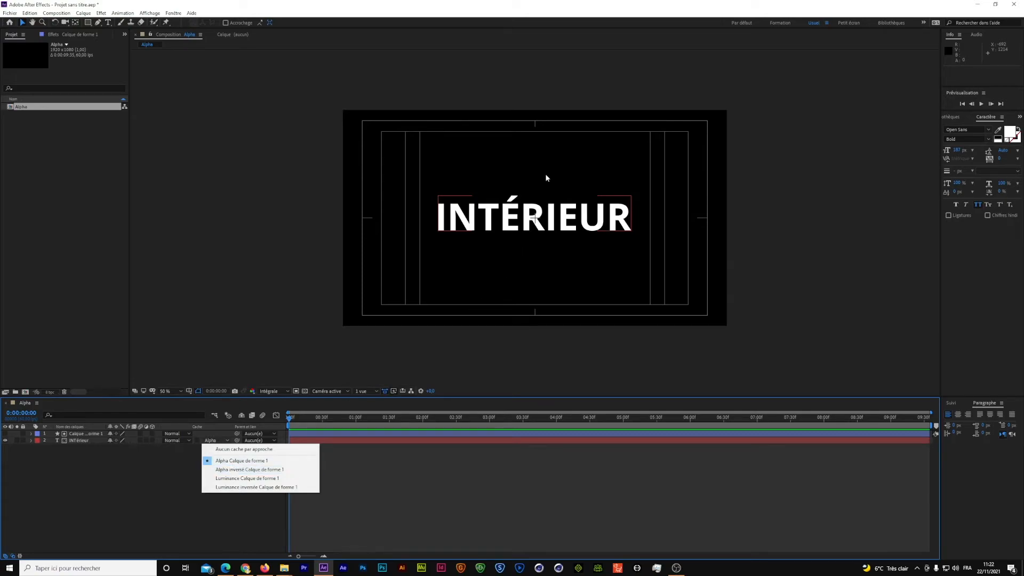
left_click(248, 470)
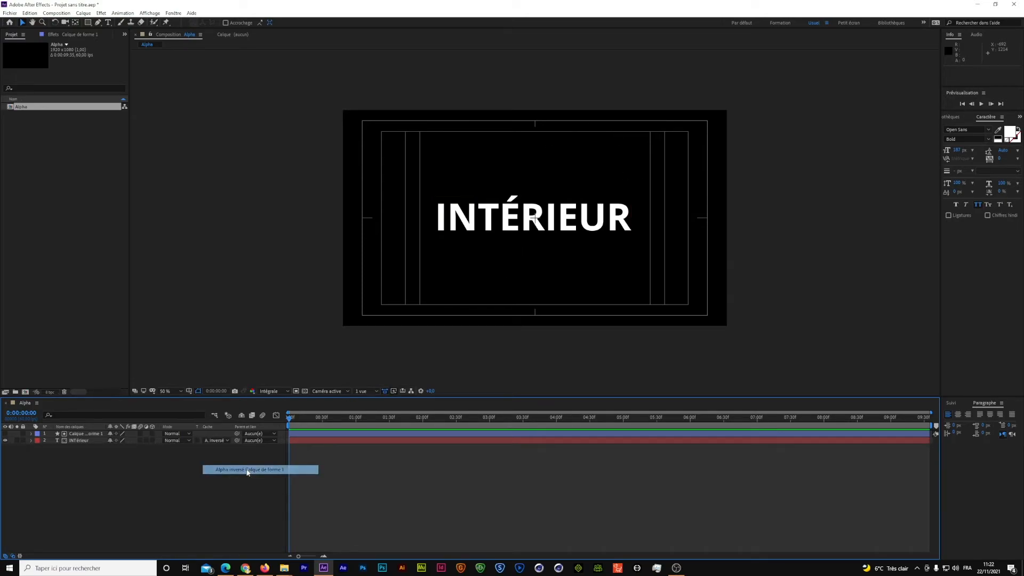
left_click(80, 440)
mouse_move(524, 220)
left_mouse_down()
mouse_move(525, 184)
mouse_move(523, 205)
left_mouse_up()
key("ctrl+z")
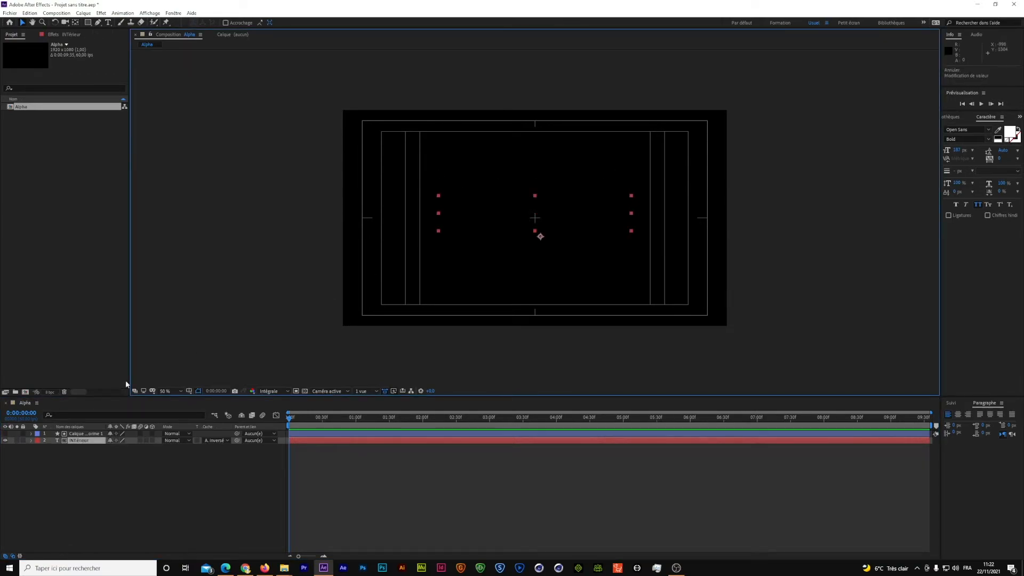
left_click(209, 440)
left_click(219, 459)
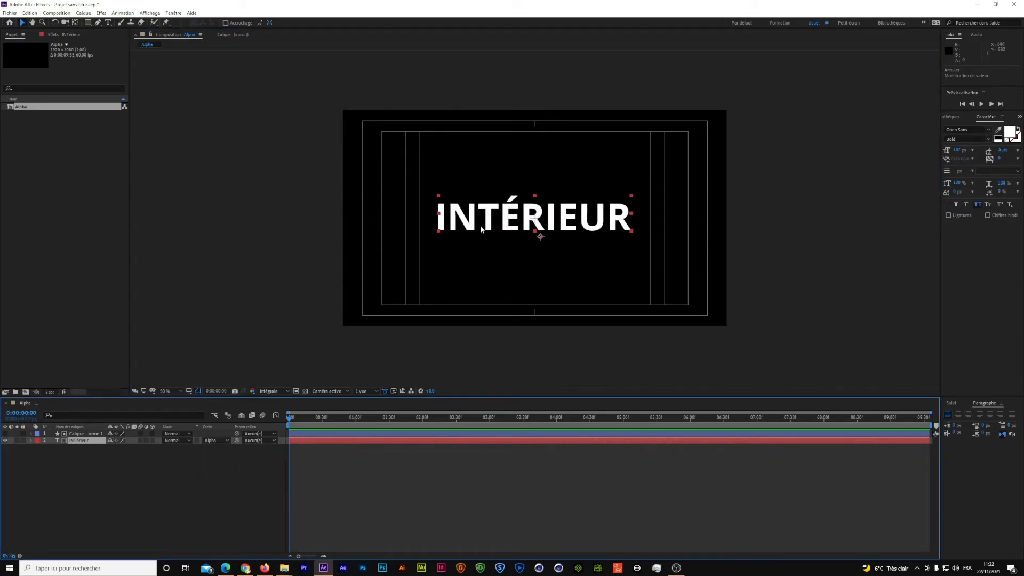
Show the rectangle shape layer again and change its fill type to a linear gradient at 100 % opacity.
left_click(88, 434)
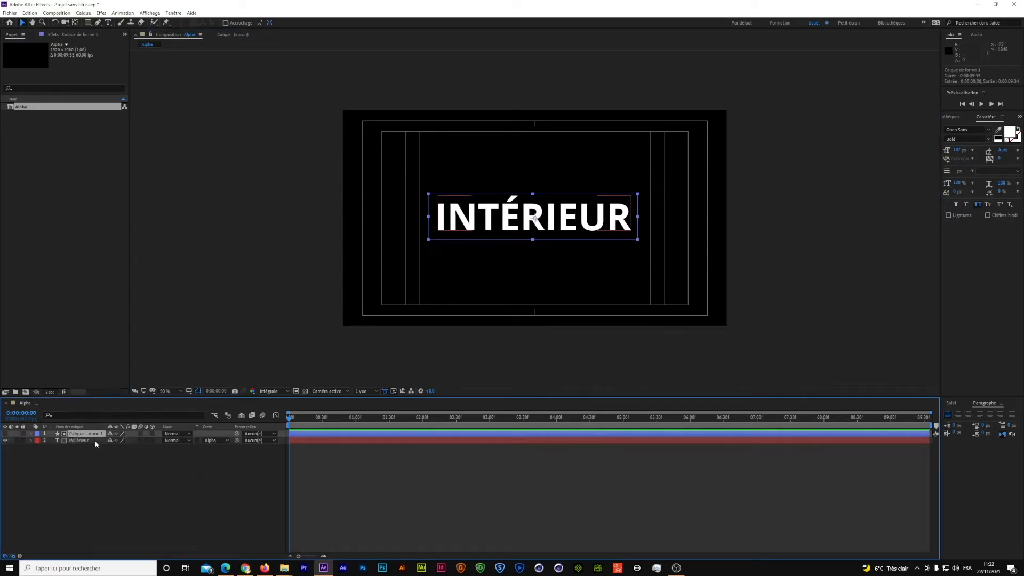
left_click(5, 434)
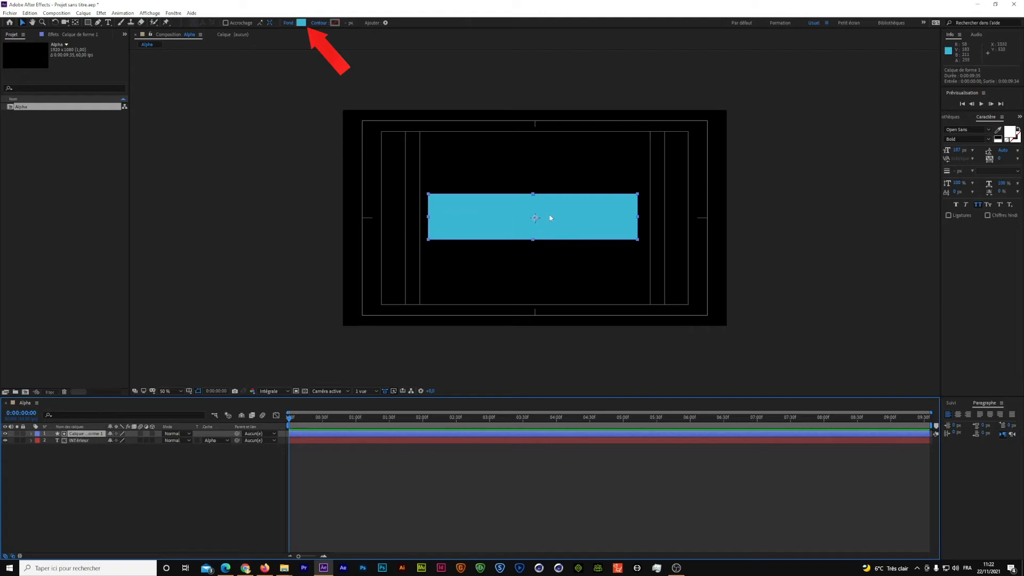
left_click(287, 22)
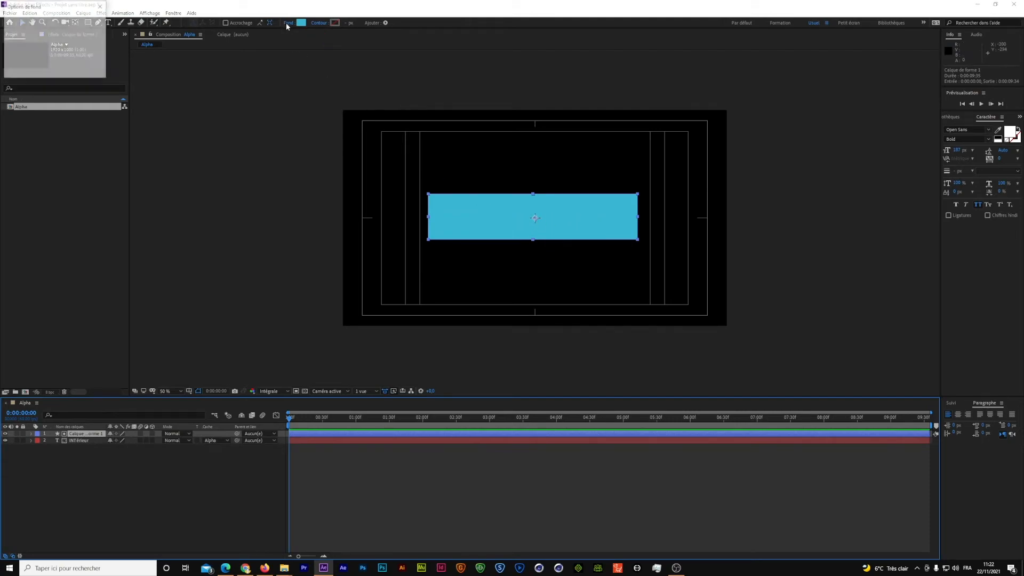
left_click_drag(54, 6, 220, 145)
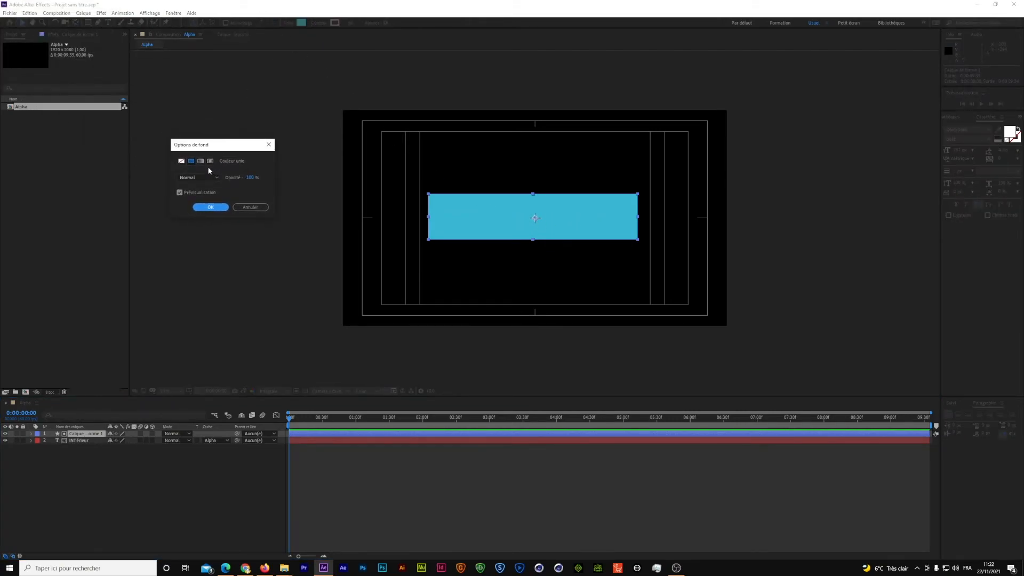
left_click(201, 161)
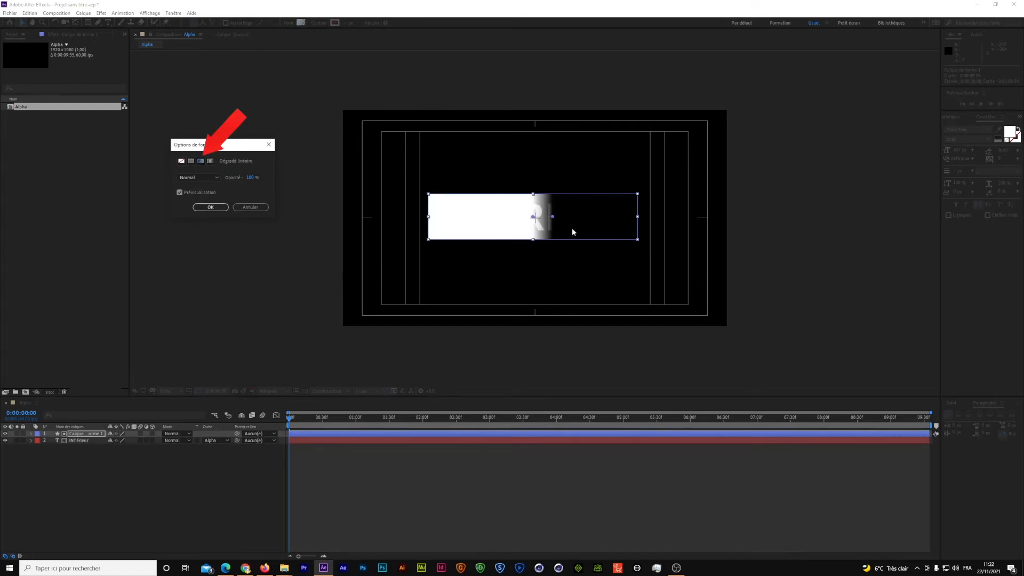
left_click(211, 208)
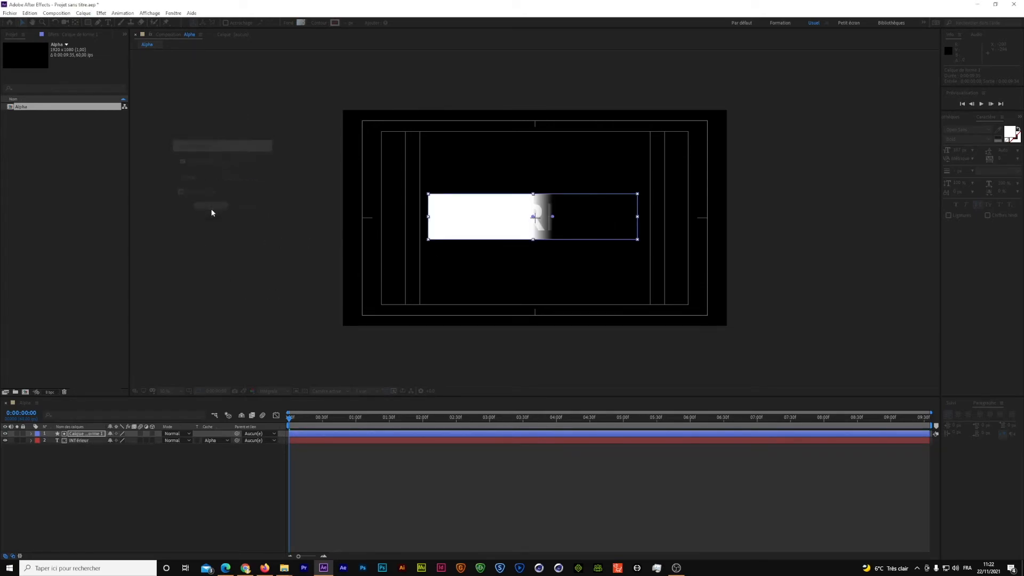
Edit the rectangle's gradient fill so that its end opacity stop is partially transparent.
left_click(299, 23)
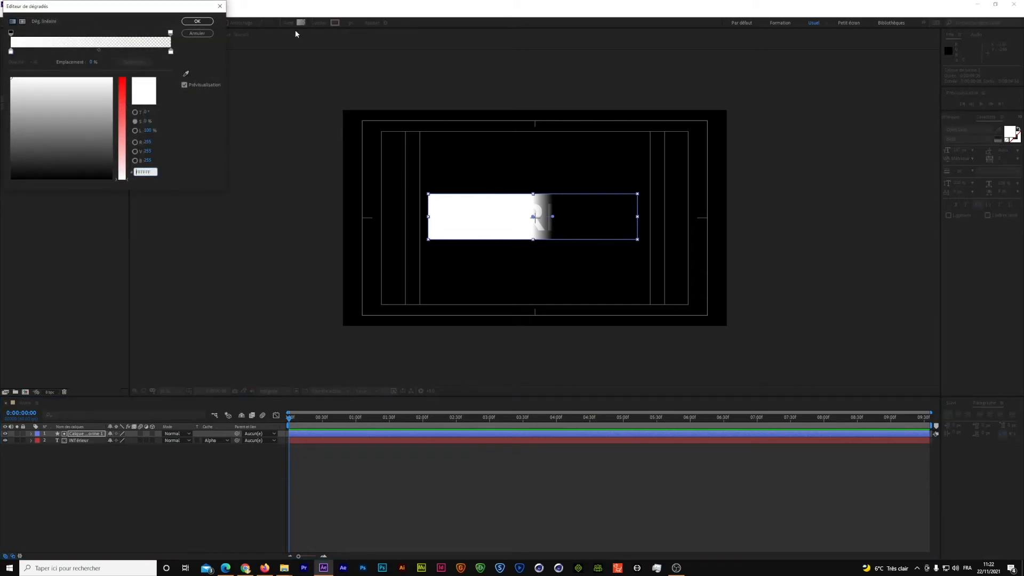
left_click(170, 32)
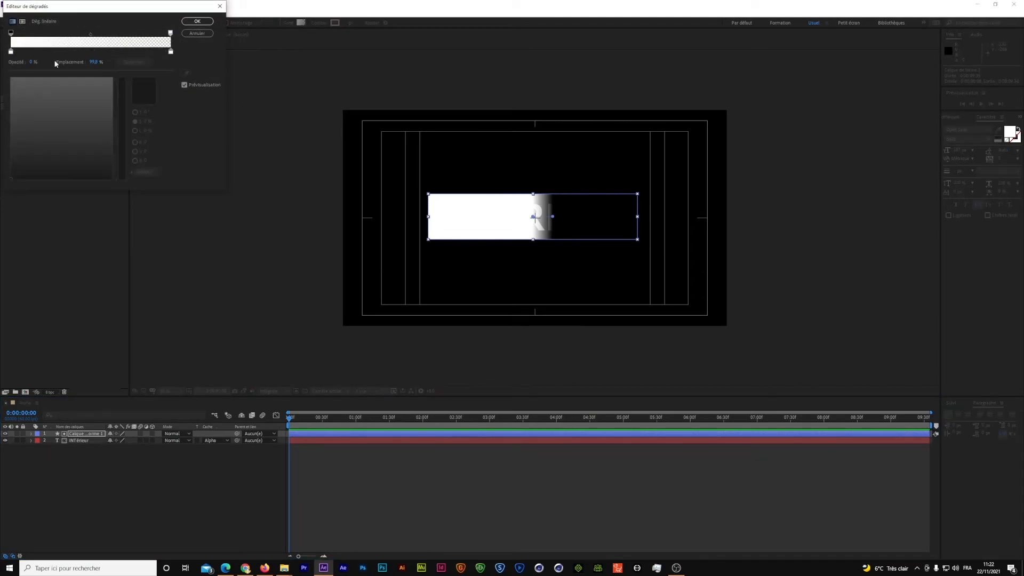
left_click_drag(33, 65, 123, 66)
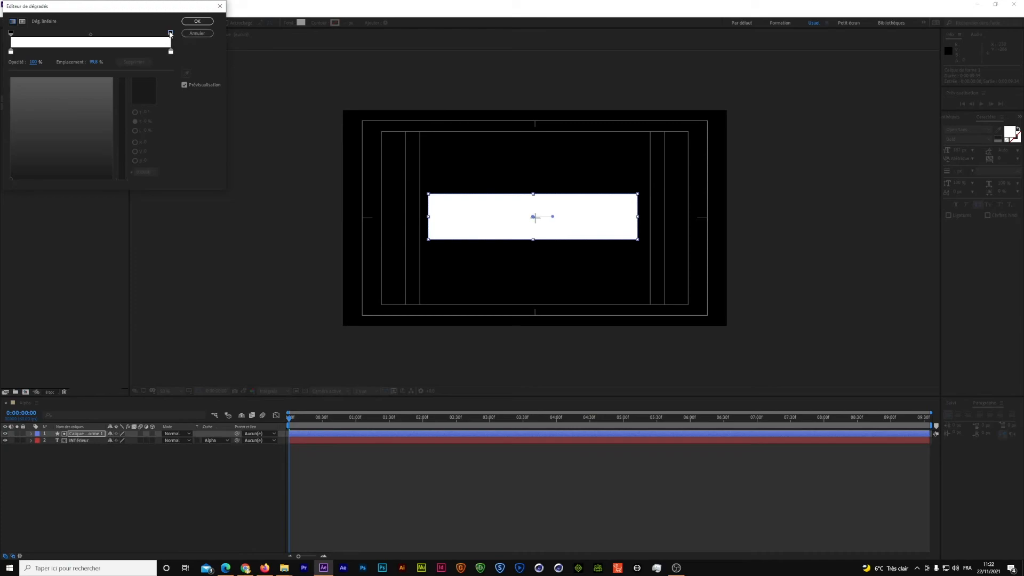
mouse_move(35, 62)
left_mouse_down()
mouse_move(1, 64)
mouse_move(42, 62)
mouse_move(31, 62)
left_mouse_up()
left_click(196, 22)
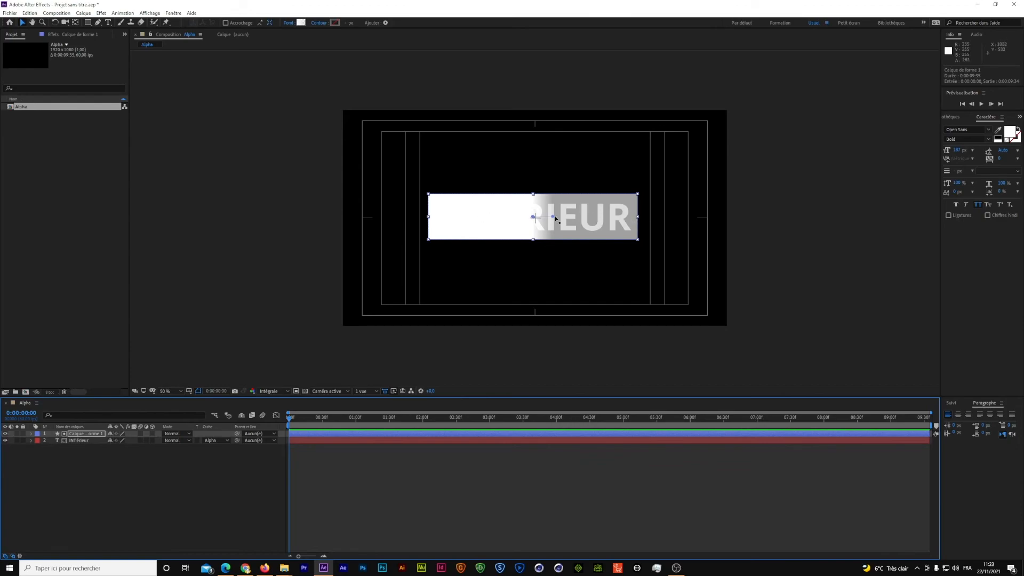
Hide the rectangle shape layer and shift the INTÉRIEUR text slightly within the gradient matte to test its transparency.
left_click(85, 439)
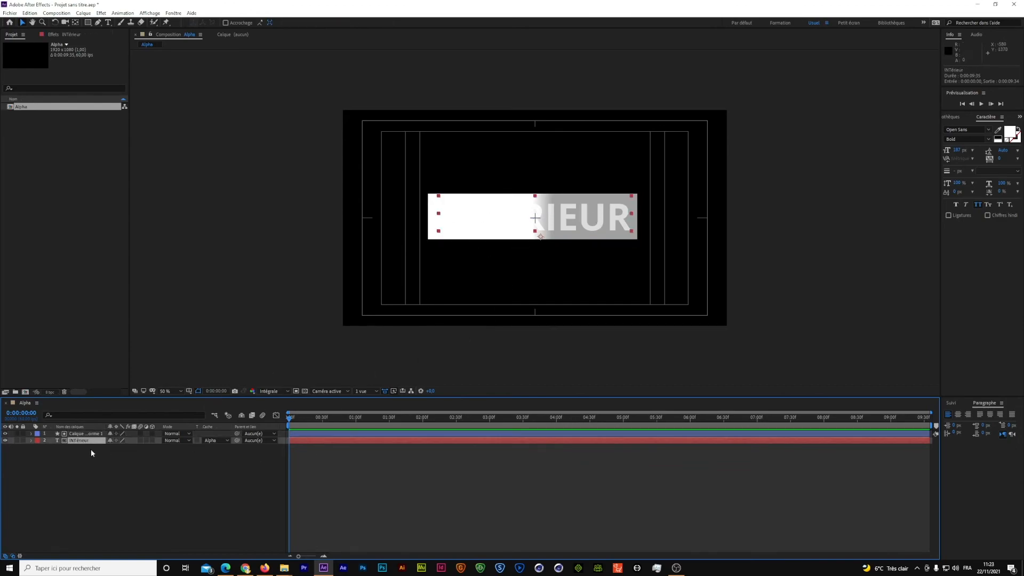
left_click(5, 433)
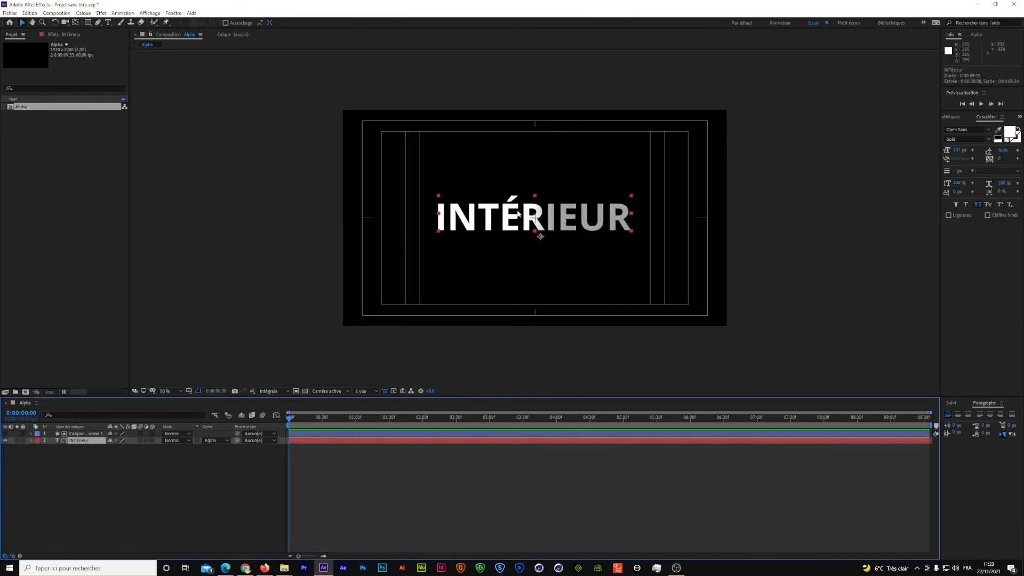
mouse_move(505, 218)
left_mouse_down()
mouse_move(416, 218)
mouse_move(645, 216)
mouse_move(496, 219)
mouse_move(518, 216)
left_mouse_up()
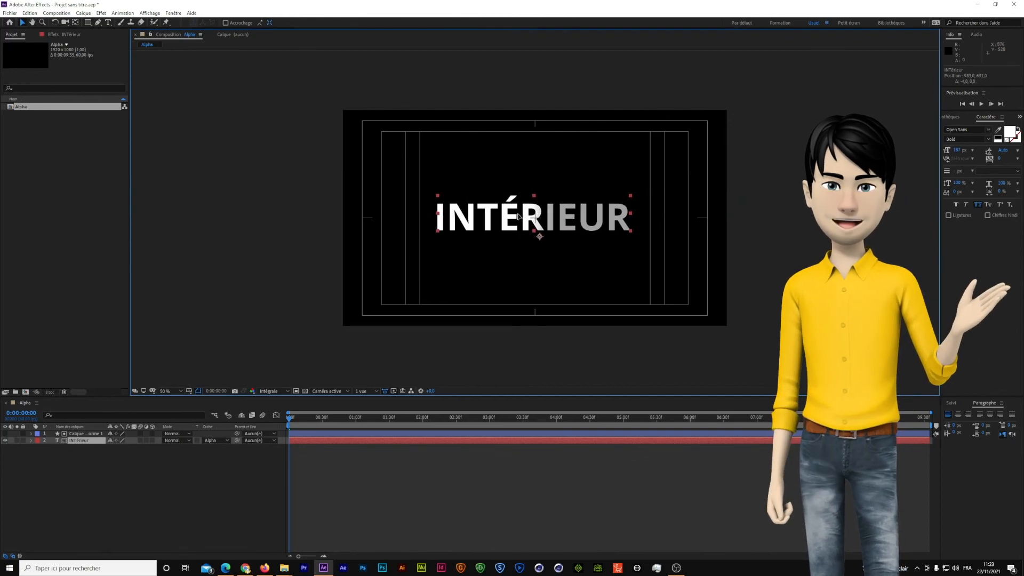